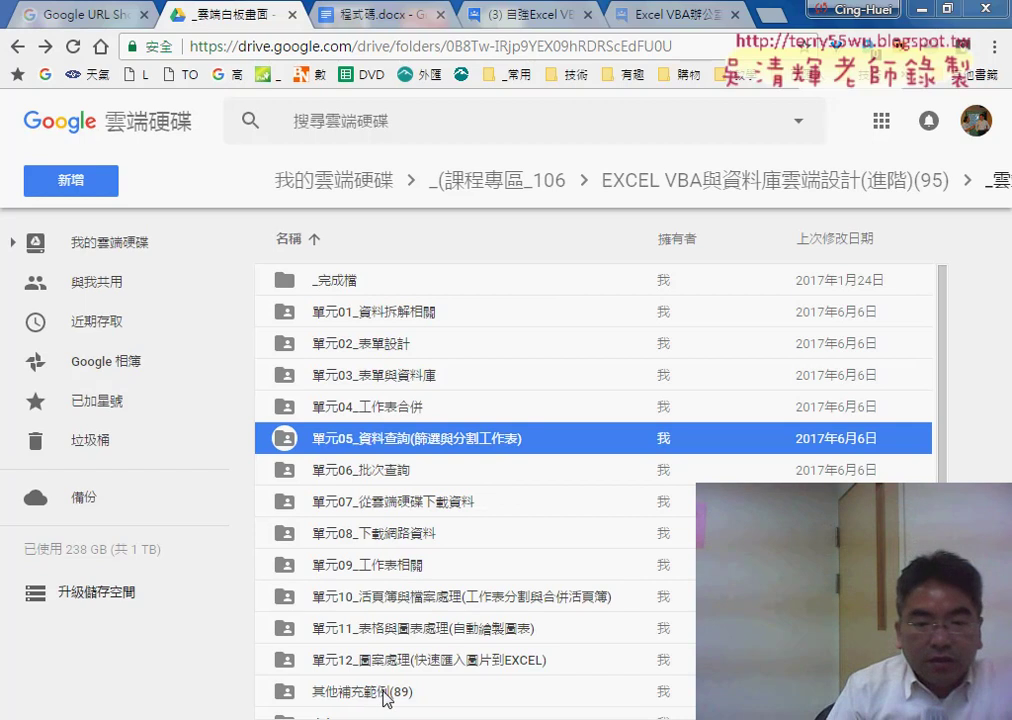
Step: Navigate Google Drive through 其他補充範例(89) and 01_入門 into the 範例_買超與賣超標示 folder
click(386, 698)
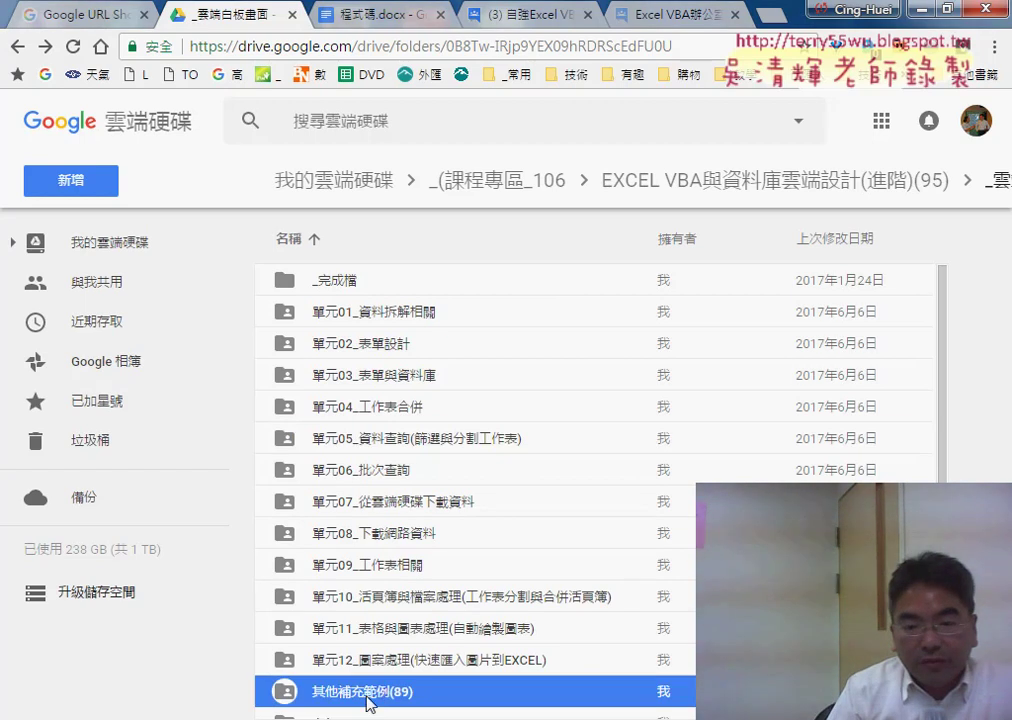
double_click(369, 700)
double_click(343, 280)
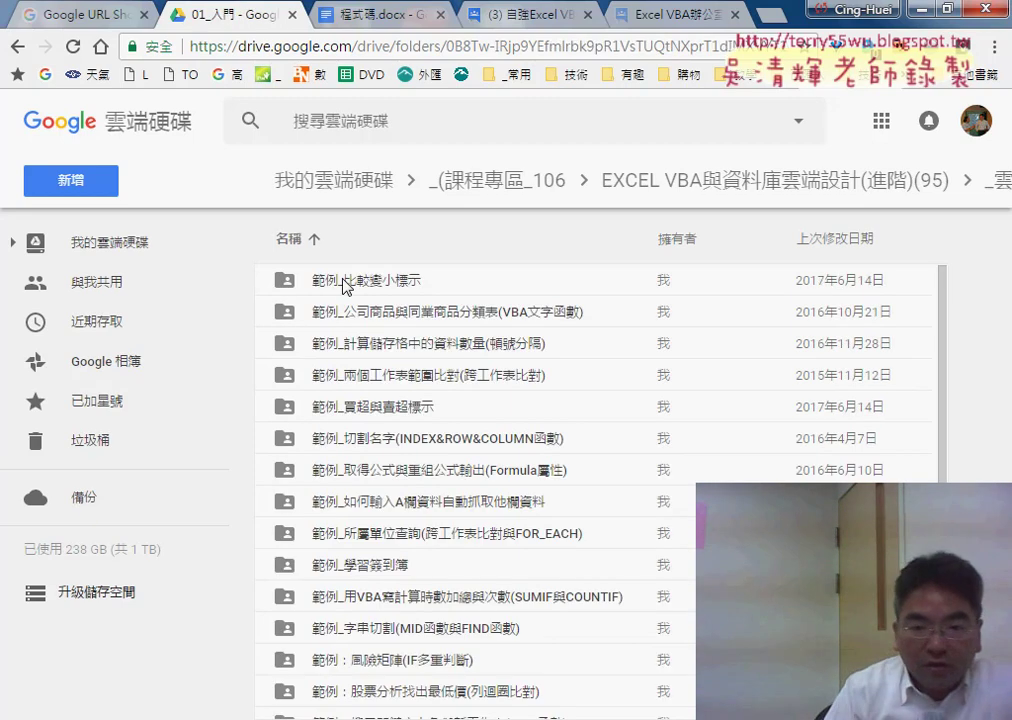
click(376, 412)
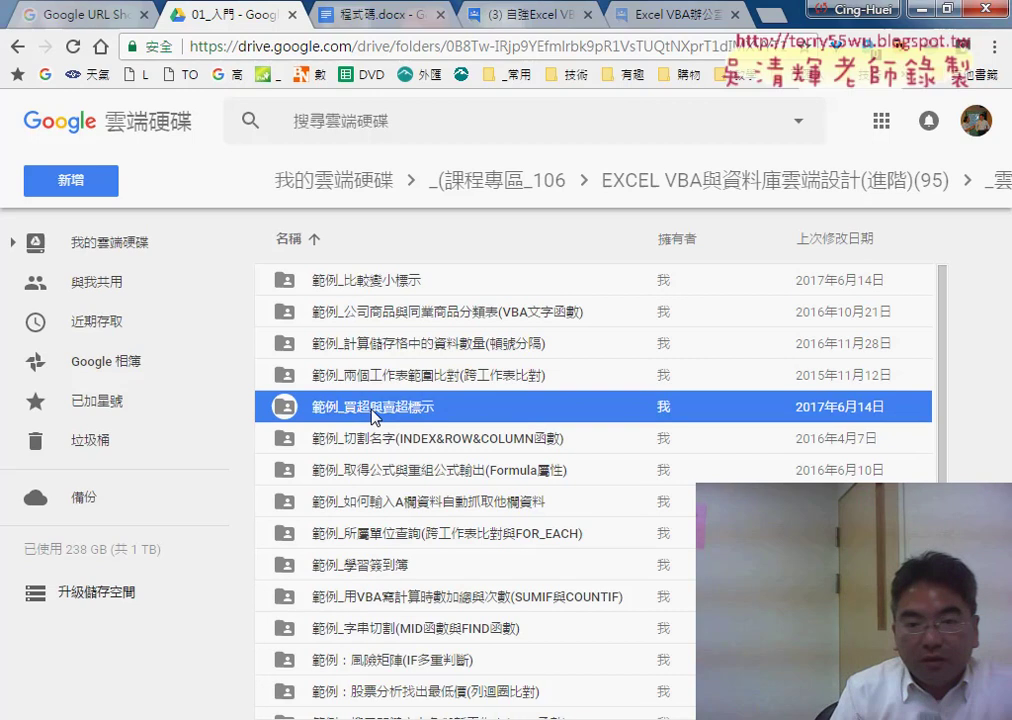
double_click(414, 417)
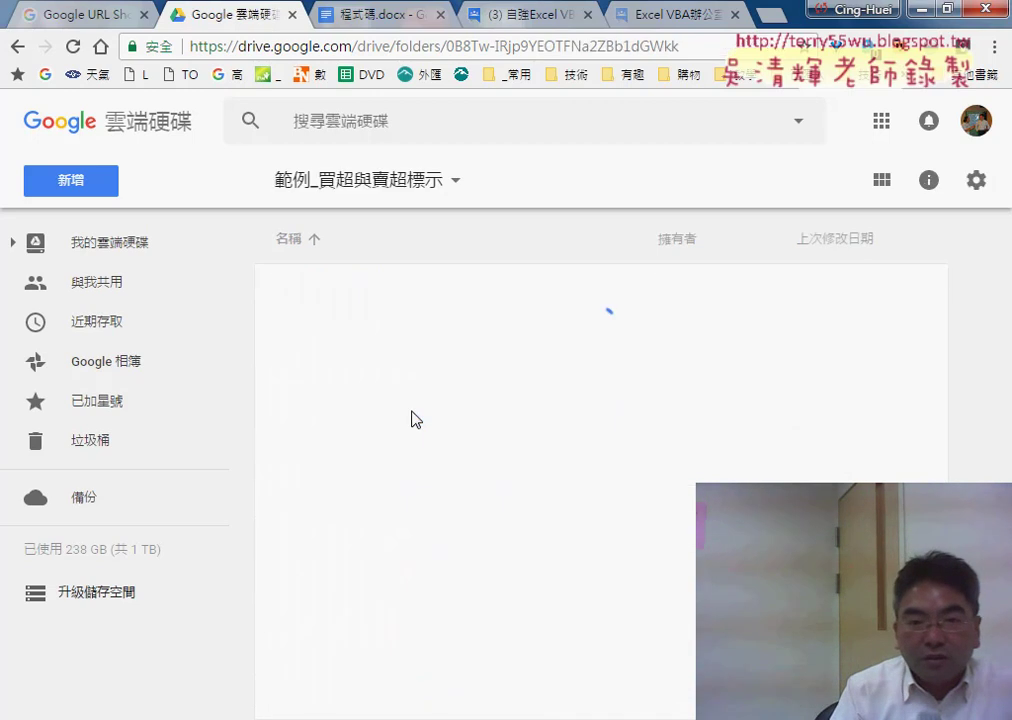
Step: Download 範例_買超與賣超標示.xlsx to the desktop and open it
double_click(396, 352)
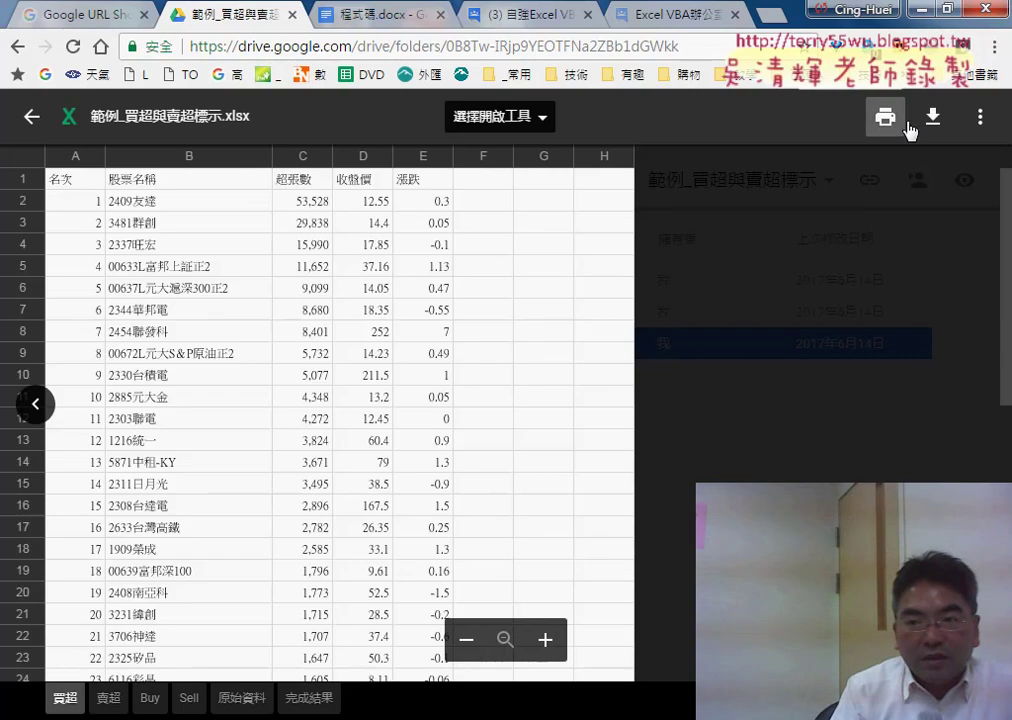
click(908, 124)
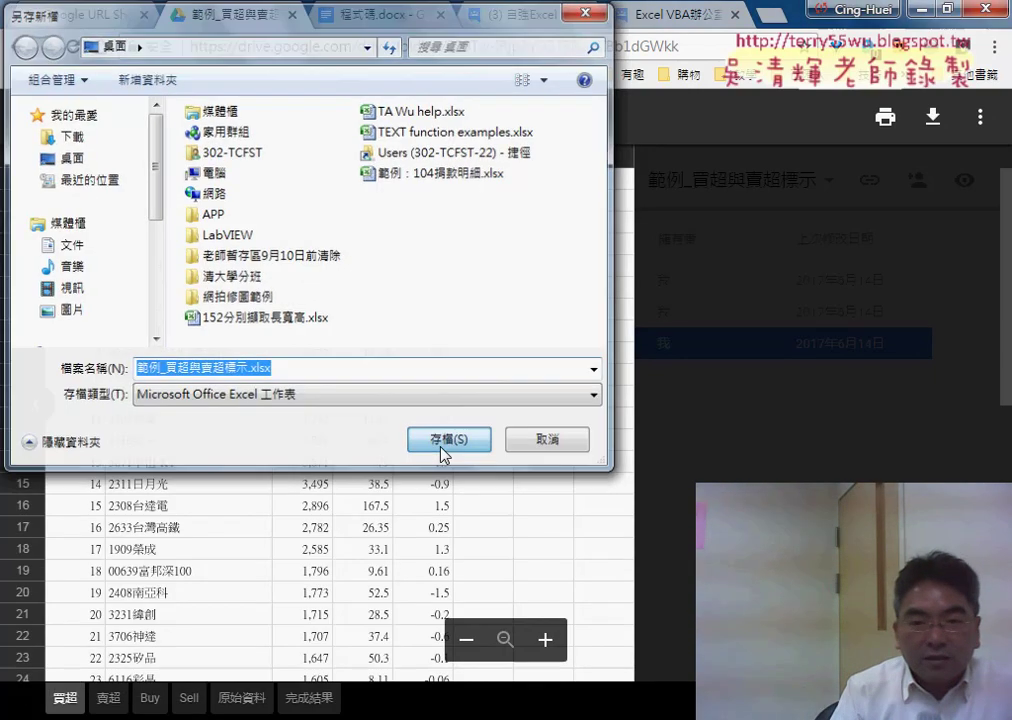
click(444, 458)
click(204, 697)
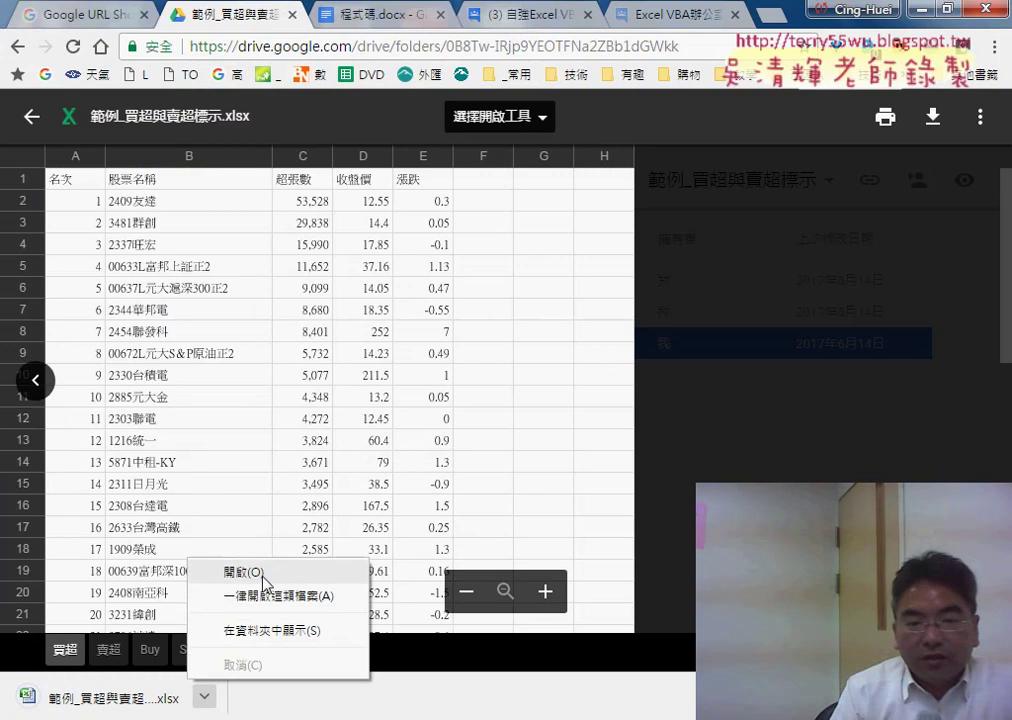
click(240, 572)
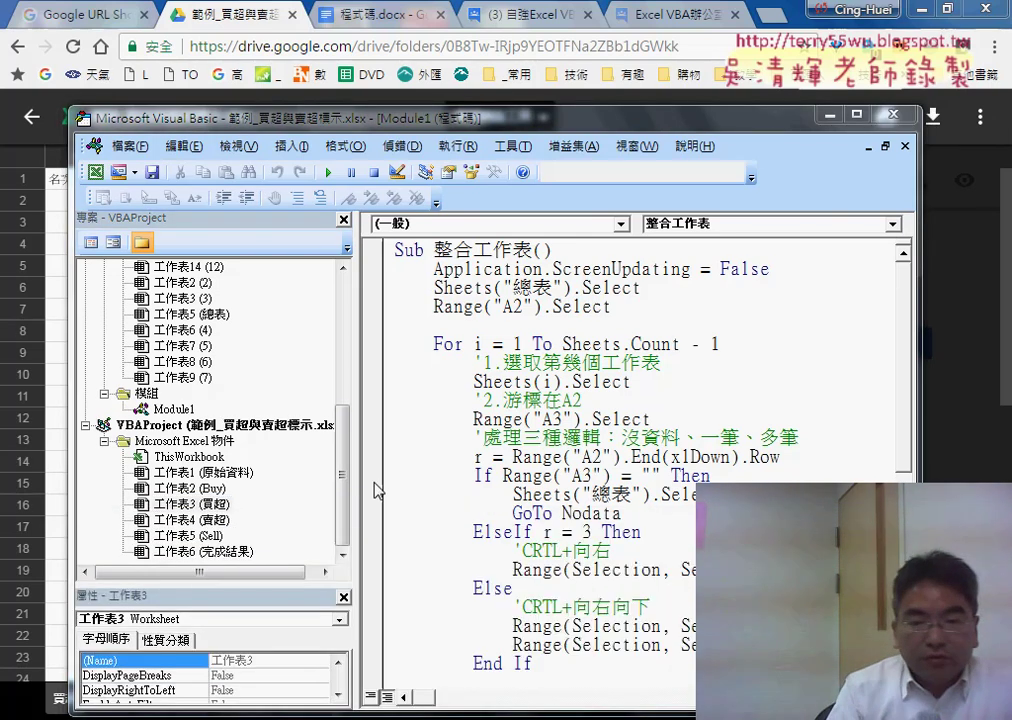
Step: Open and close the Module1 code windows of the 問題04.xlsm project
mouse_move(343, 455)
mouse_down()
mouse_move(360, 392)
mouse_move(283, 243)
mouse_up()
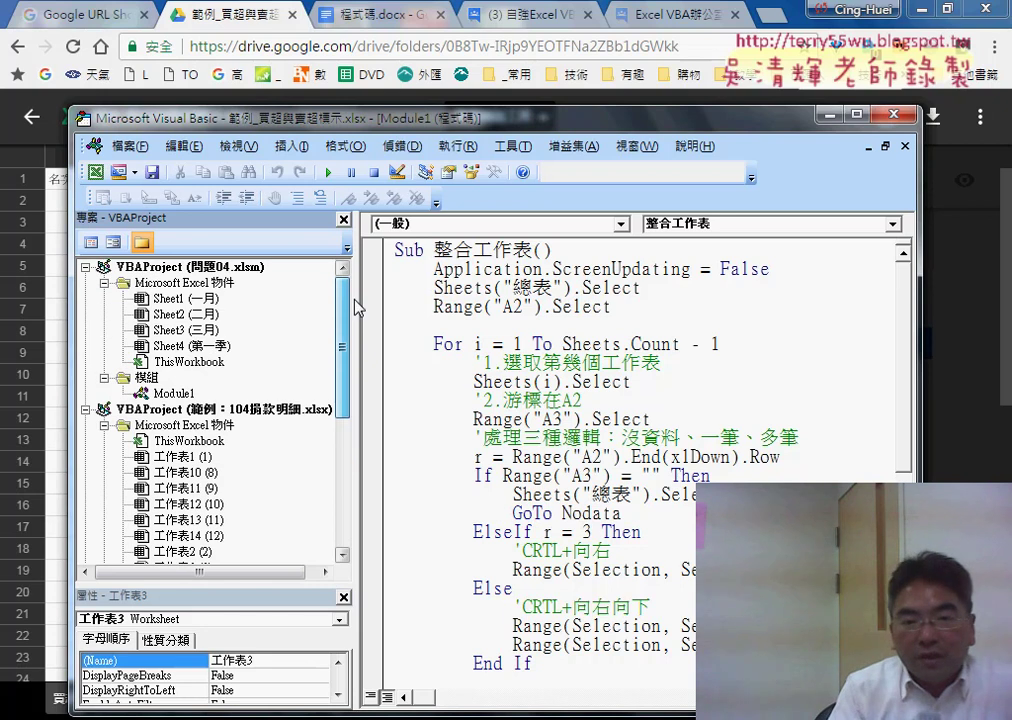
click(211, 267)
click(174, 393)
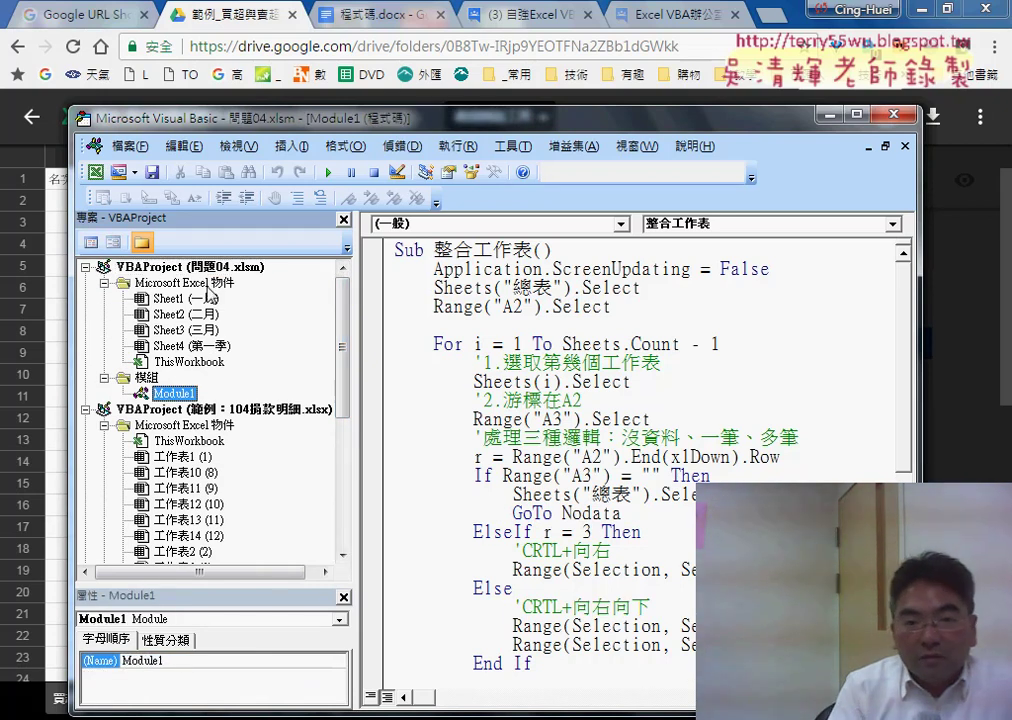
click(162, 268)
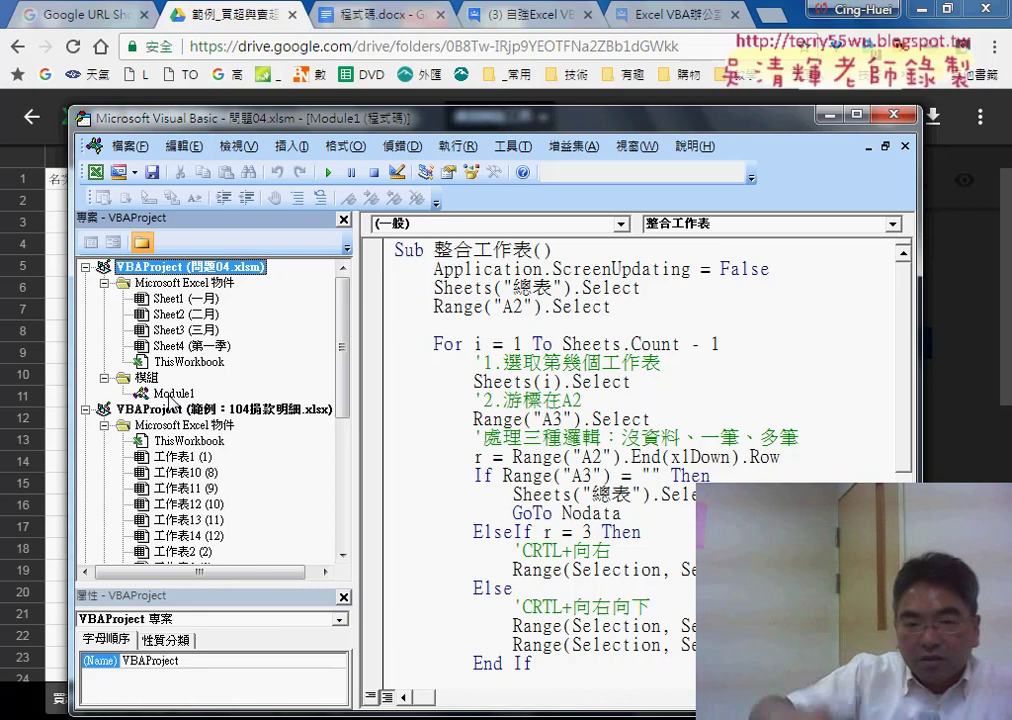
scroll(331, 432, down, 2)
scroll(335, 440, down, 2)
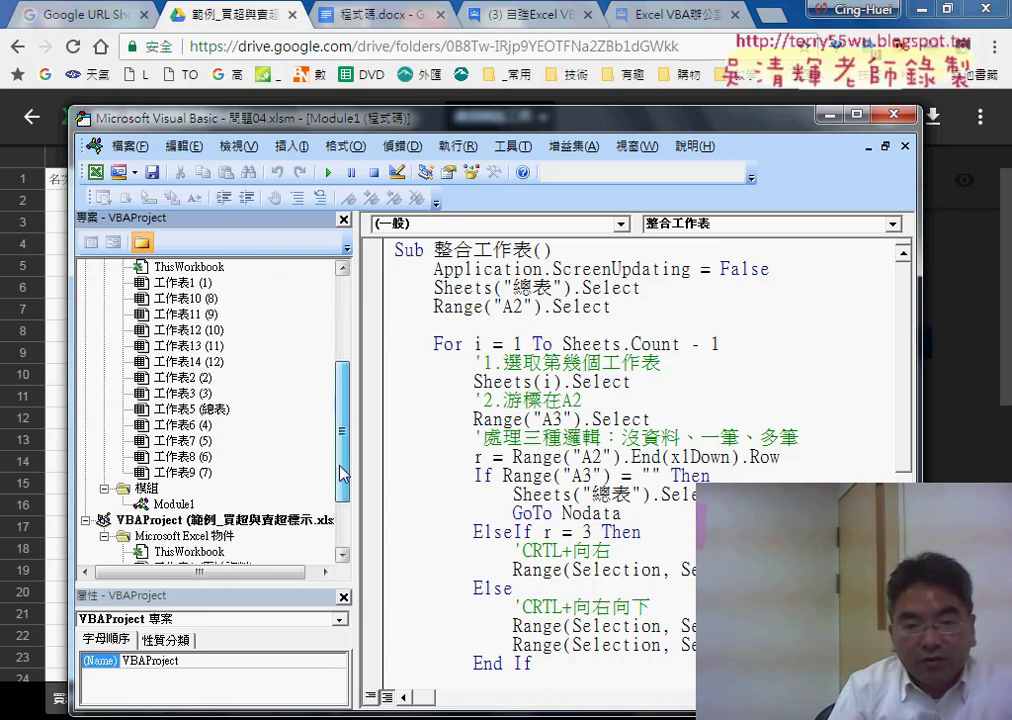
scroll(340, 440, up, 5)
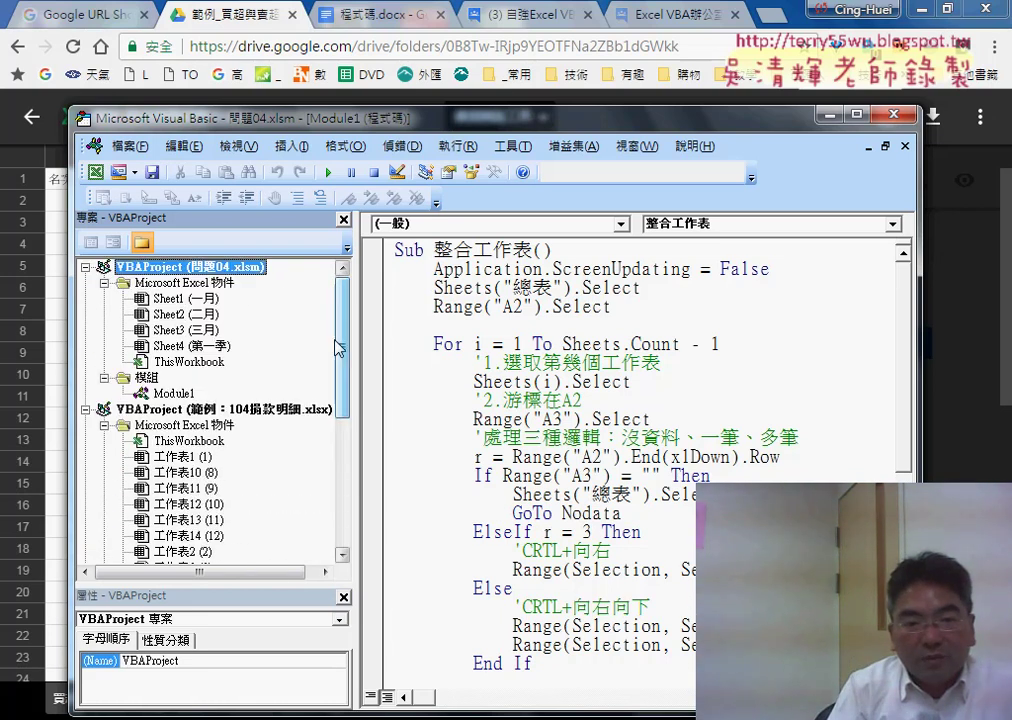
double_click(174, 394)
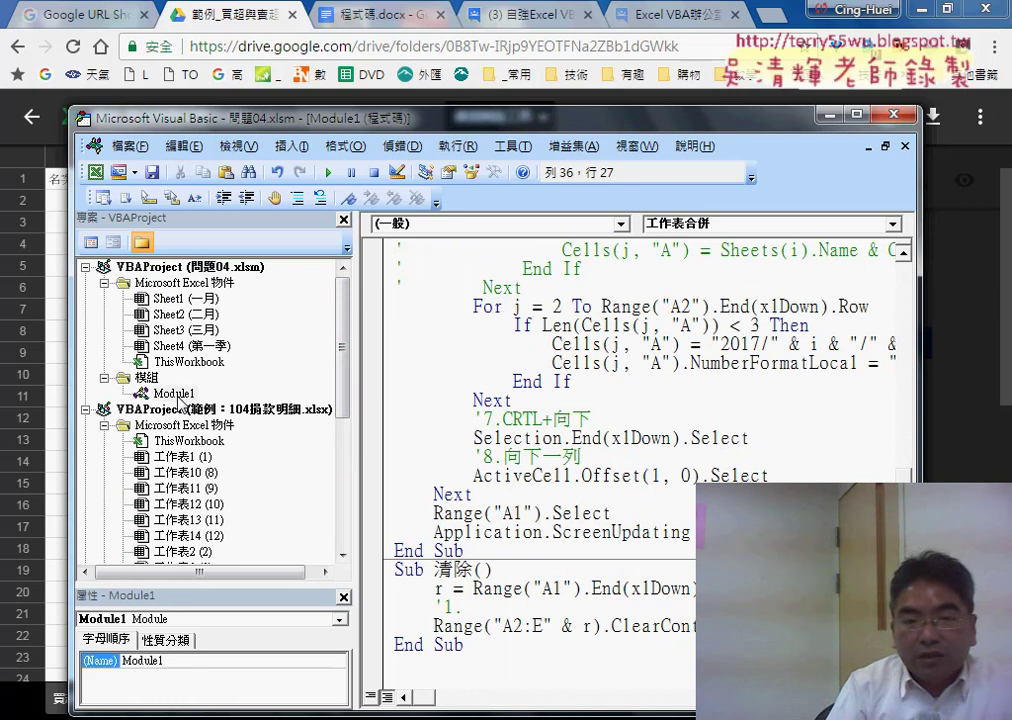
click(905, 146)
click(905, 146)
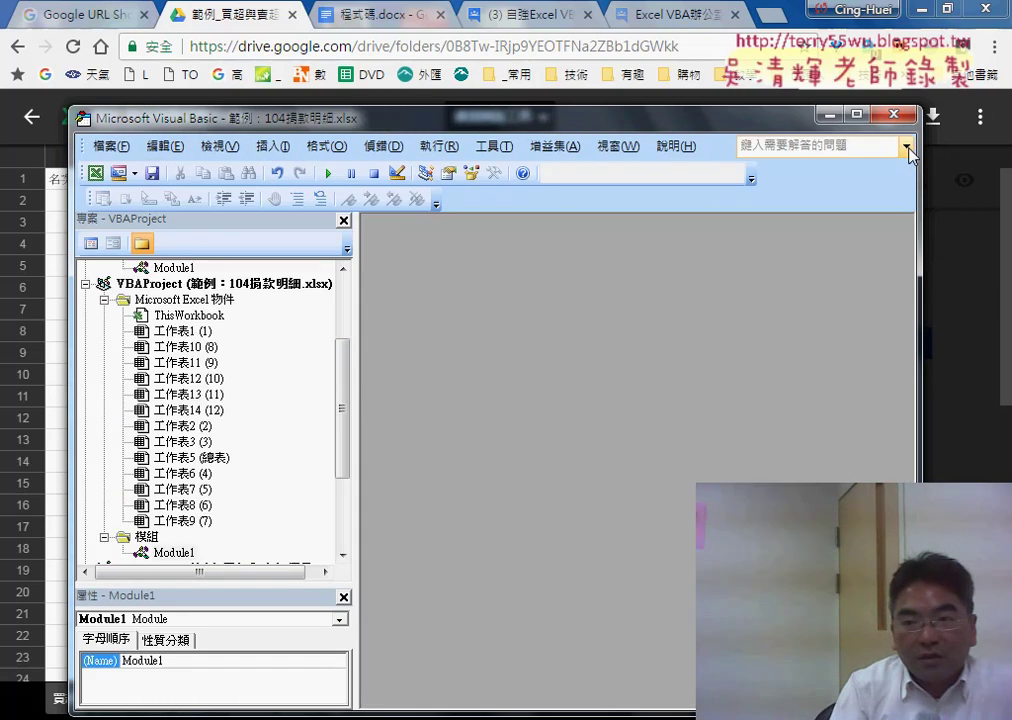
scroll(350, 385, up, 2)
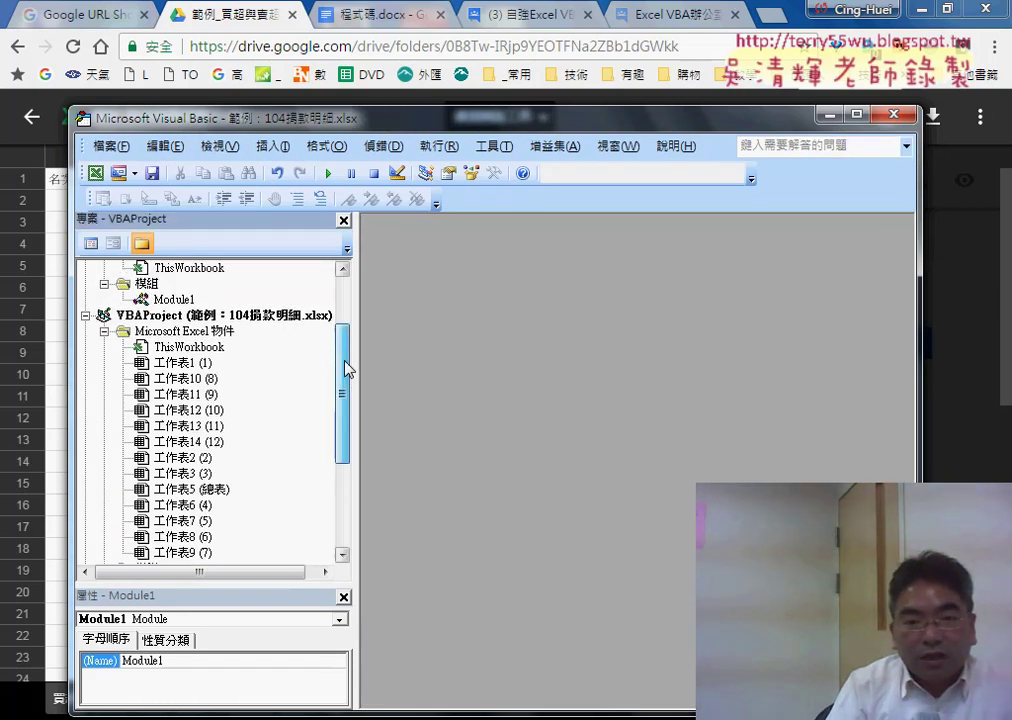
Step: Open and close Module1 of the 範例：104捐款明細.xlsx project
click(226, 347)
drag(347, 374, 346, 450)
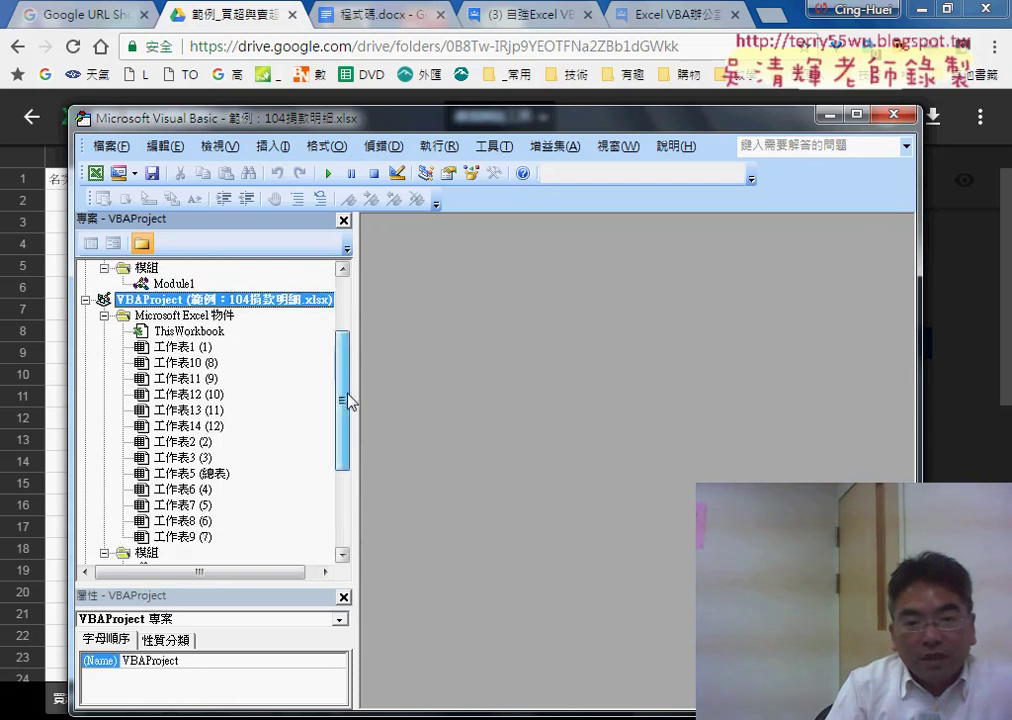
double_click(174, 456)
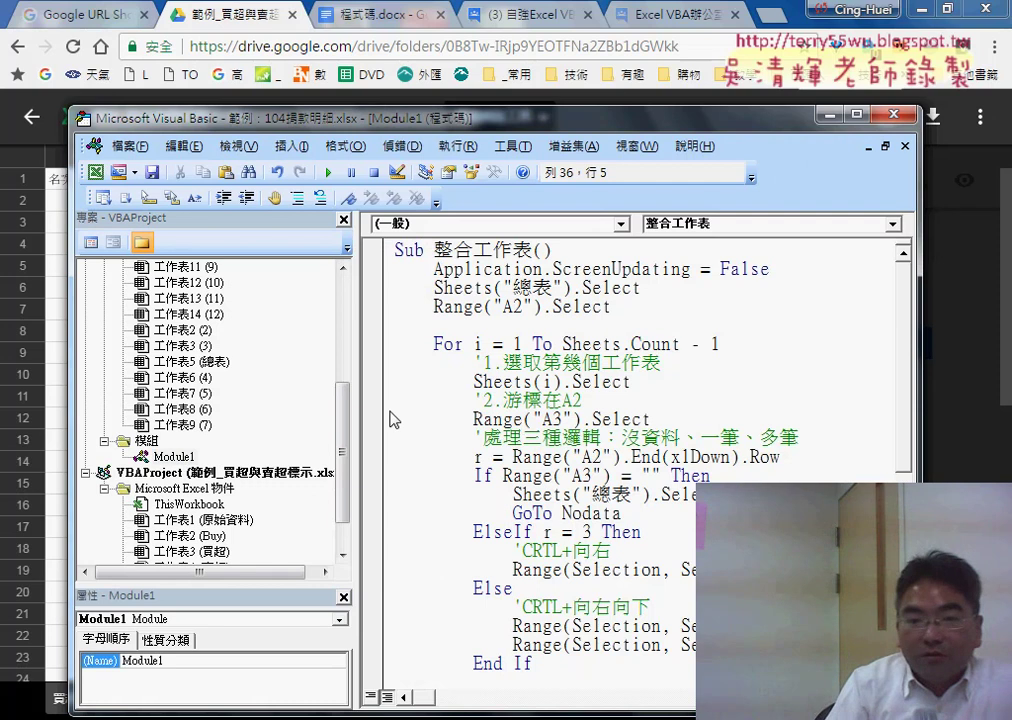
click(274, 340)
scroll(274, 382, down, 1)
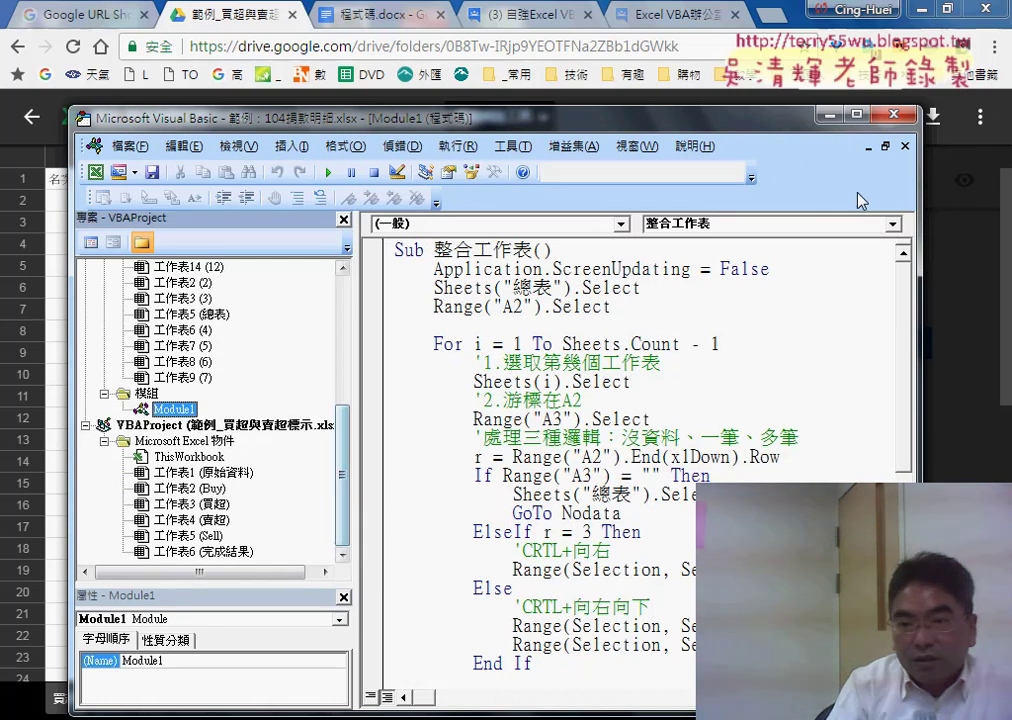
click(905, 146)
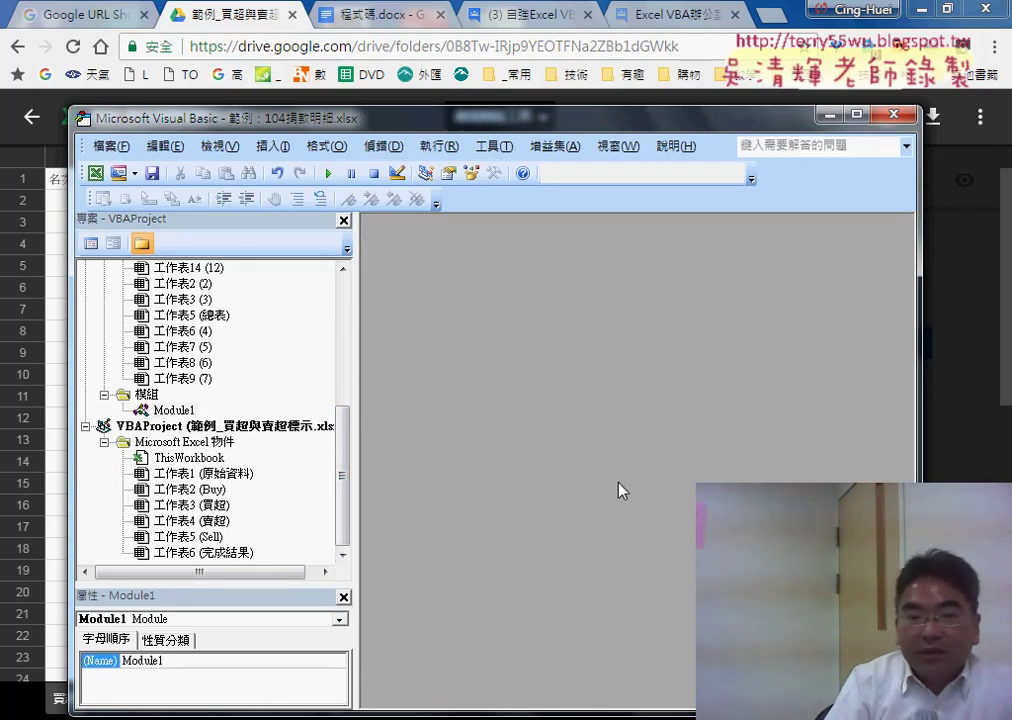
Step: Select the 範例_買超與賣超標示.xlsx project and bring its Excel window forward
click(234, 427)
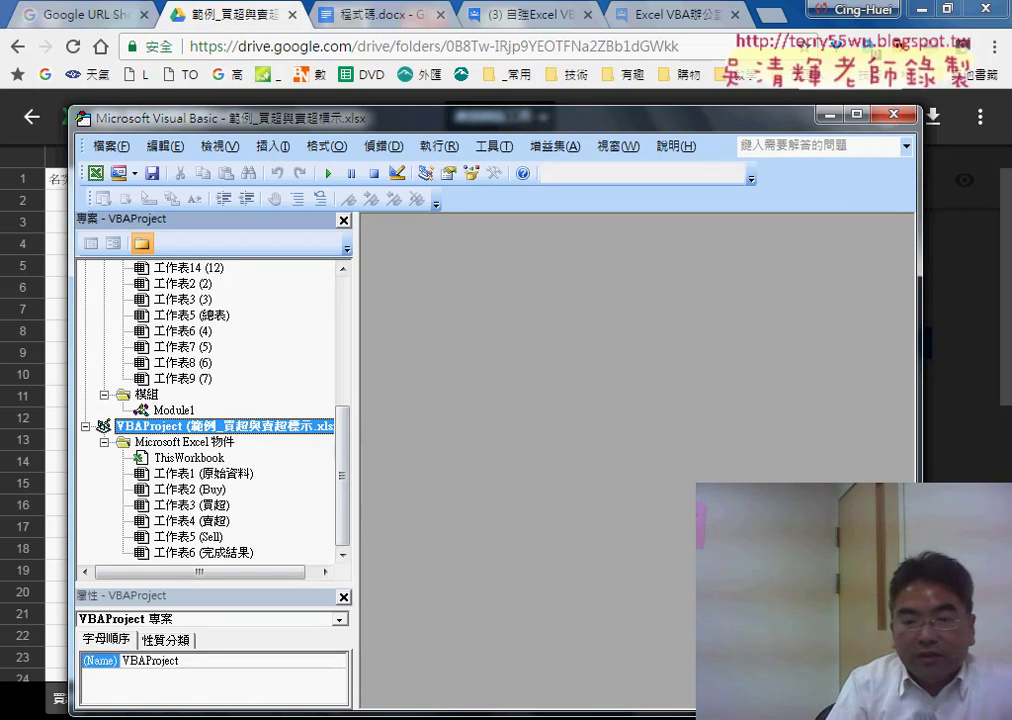
click(400, 718)
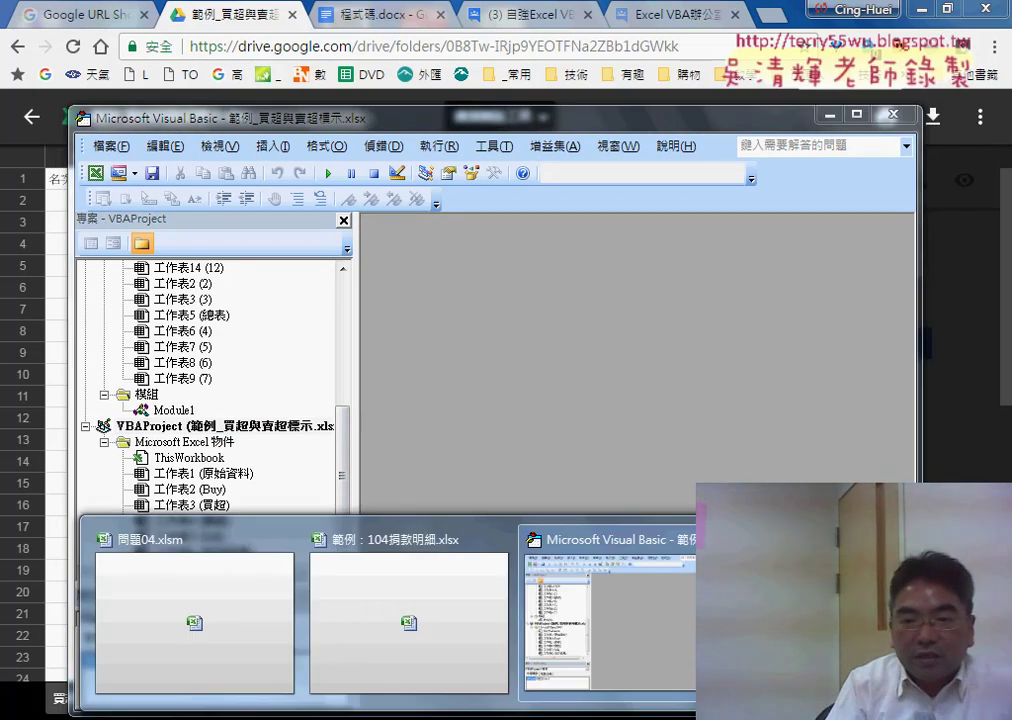
click(830, 610)
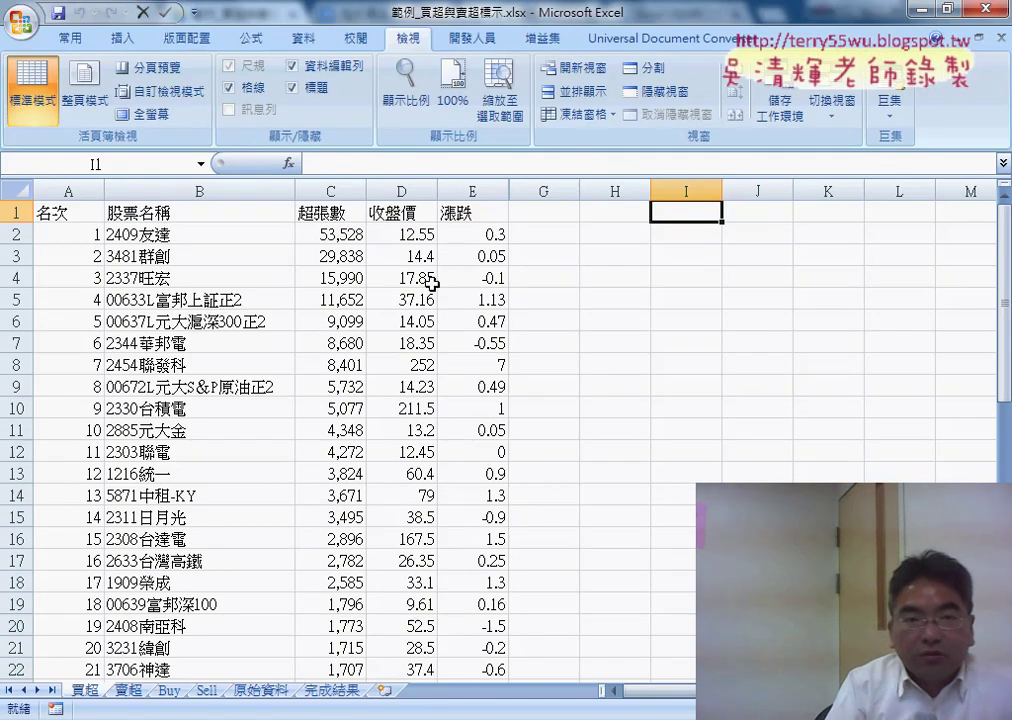
Step: Preview the expected result on the 完成結果 sheet, then return to 買超
click(70, 38)
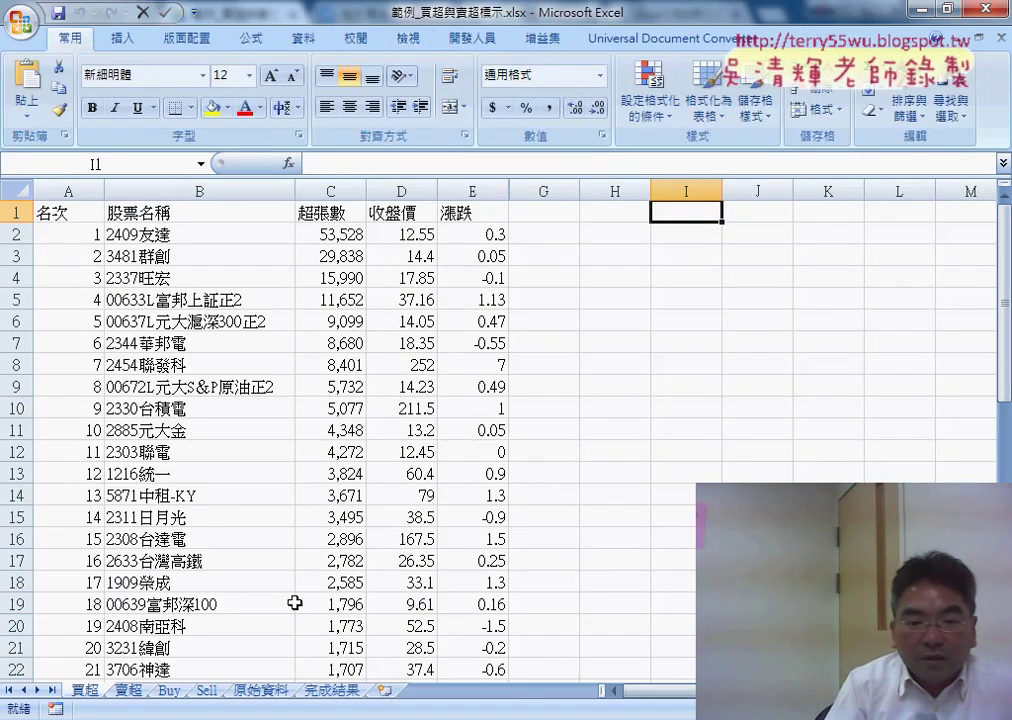
click(335, 690)
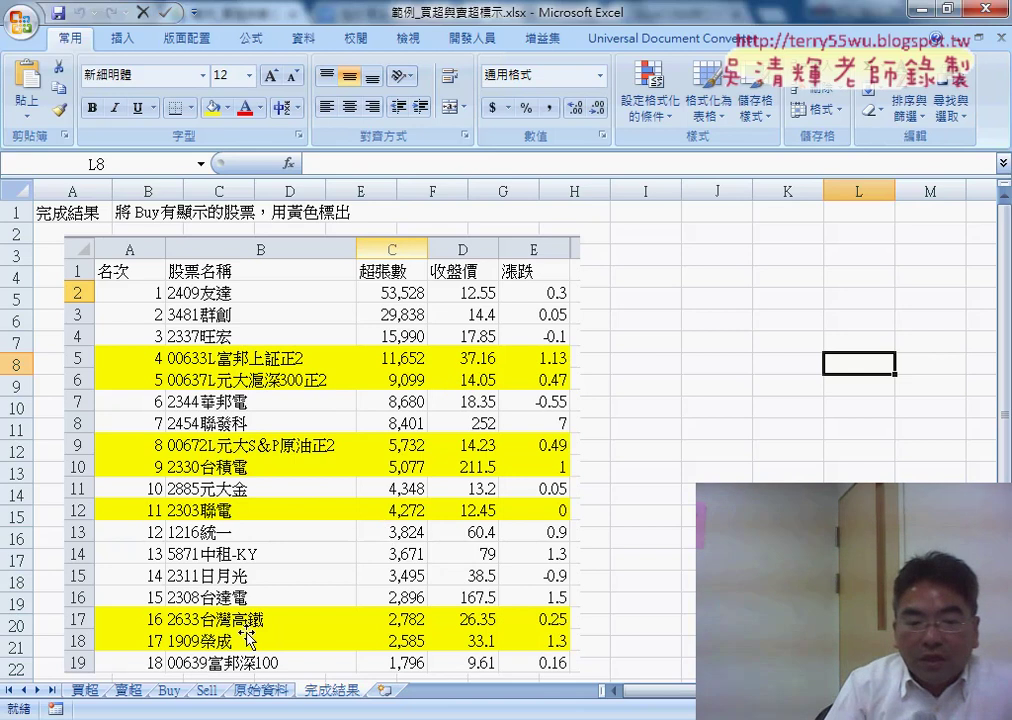
click(86, 690)
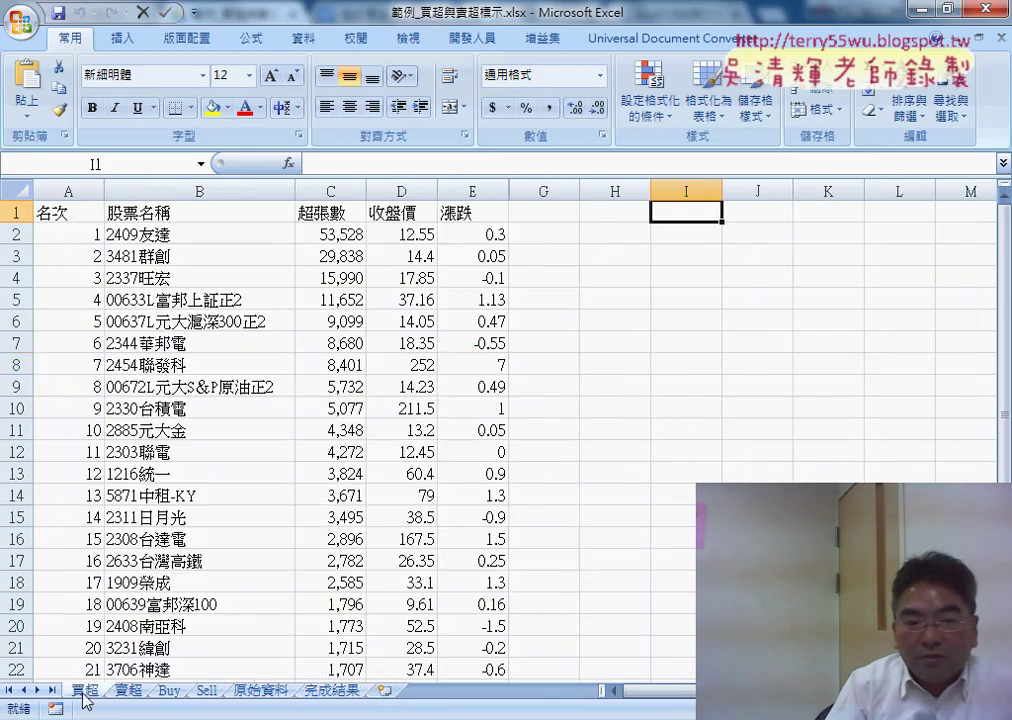
Step: Select 買超 column B, then pick 00672L元大S&P原油正2 in A11 on the Buy sheet
click(148, 191)
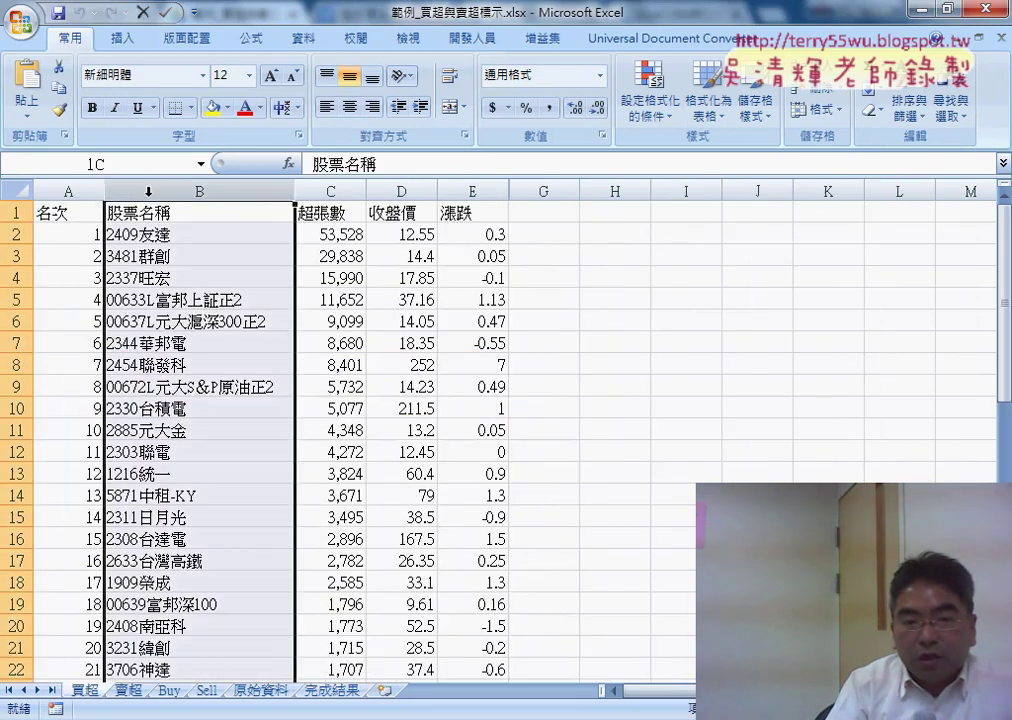
click(172, 690)
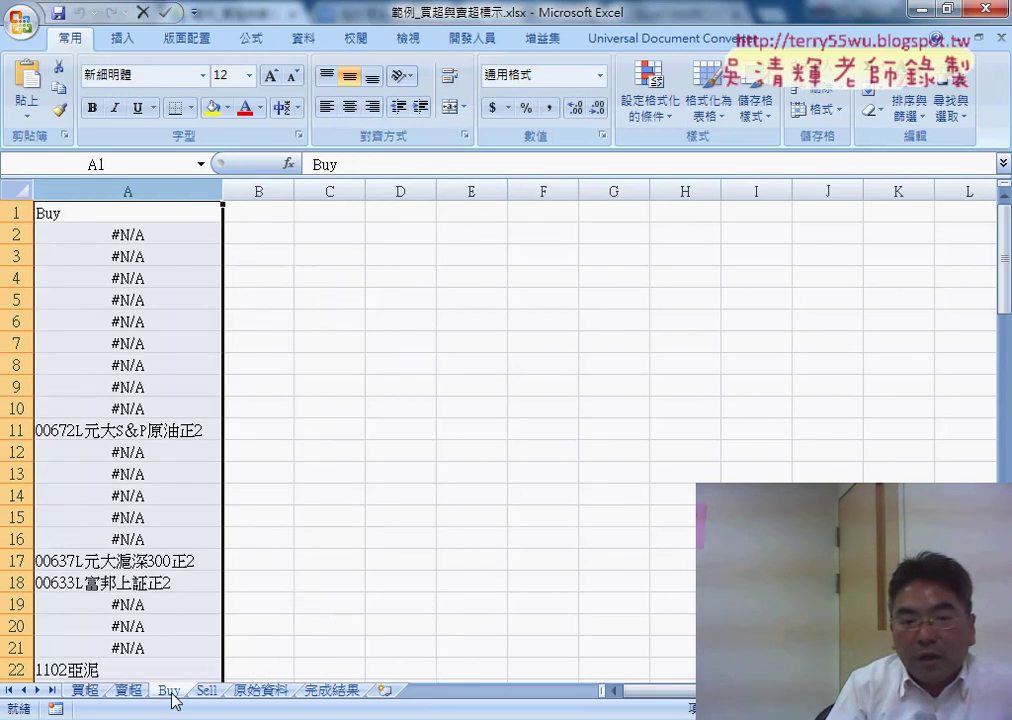
click(130, 432)
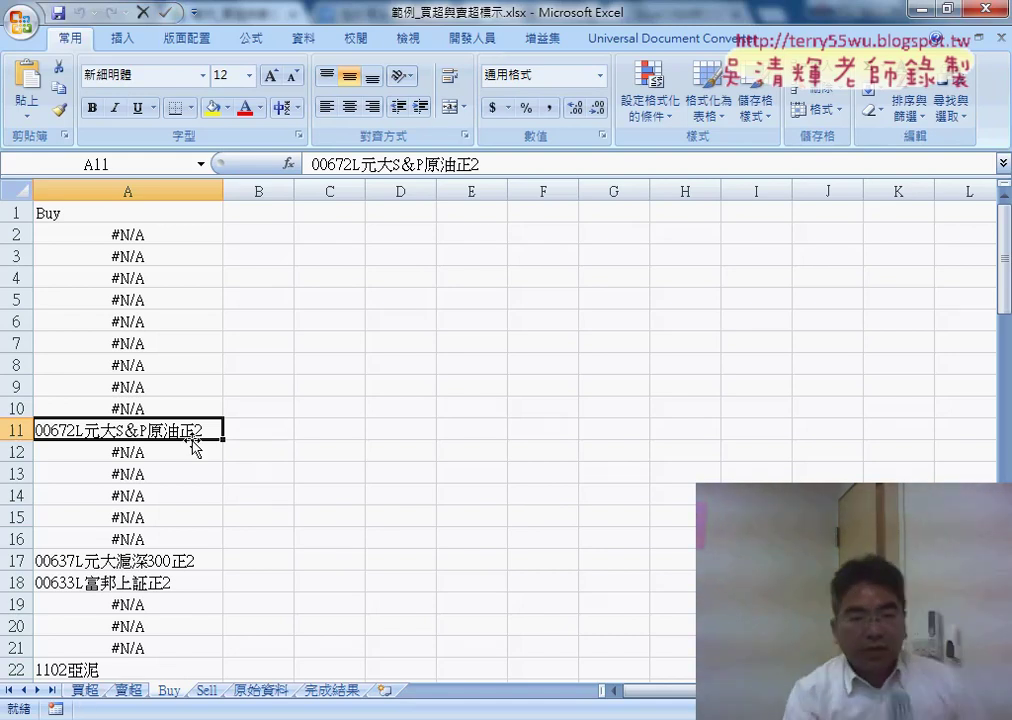
Step: Find 00672L元大S&P原油正2 on 買超 and fill its row A9:E9 yellow
key(ctrl+c)
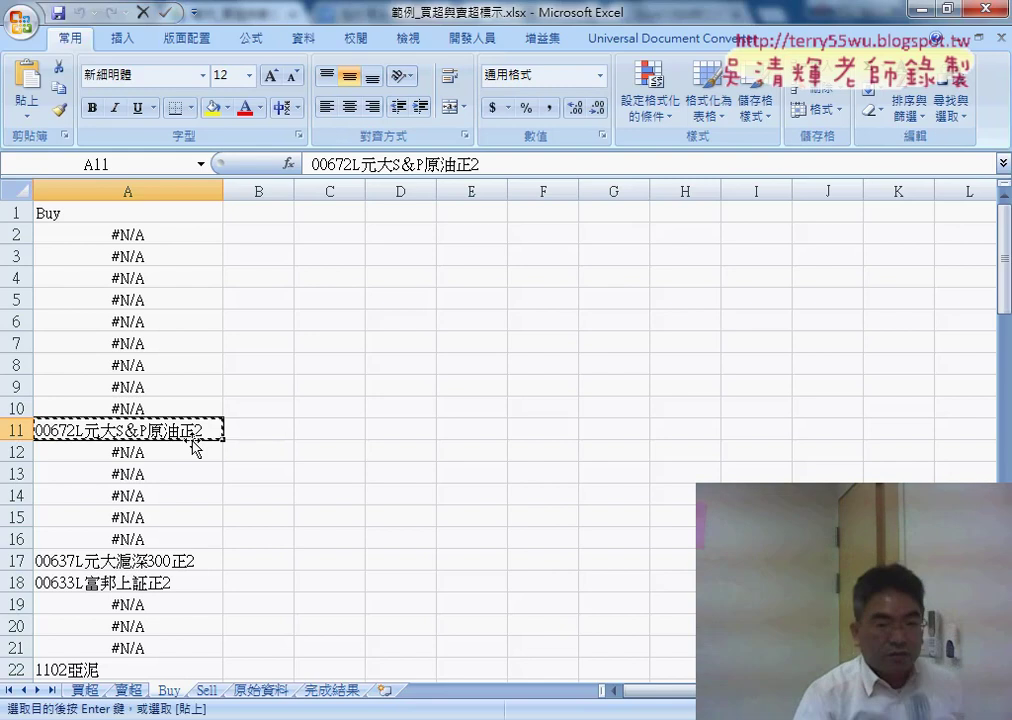
key(ctrl+Page_Up)
key(ctrl+Page_Up)
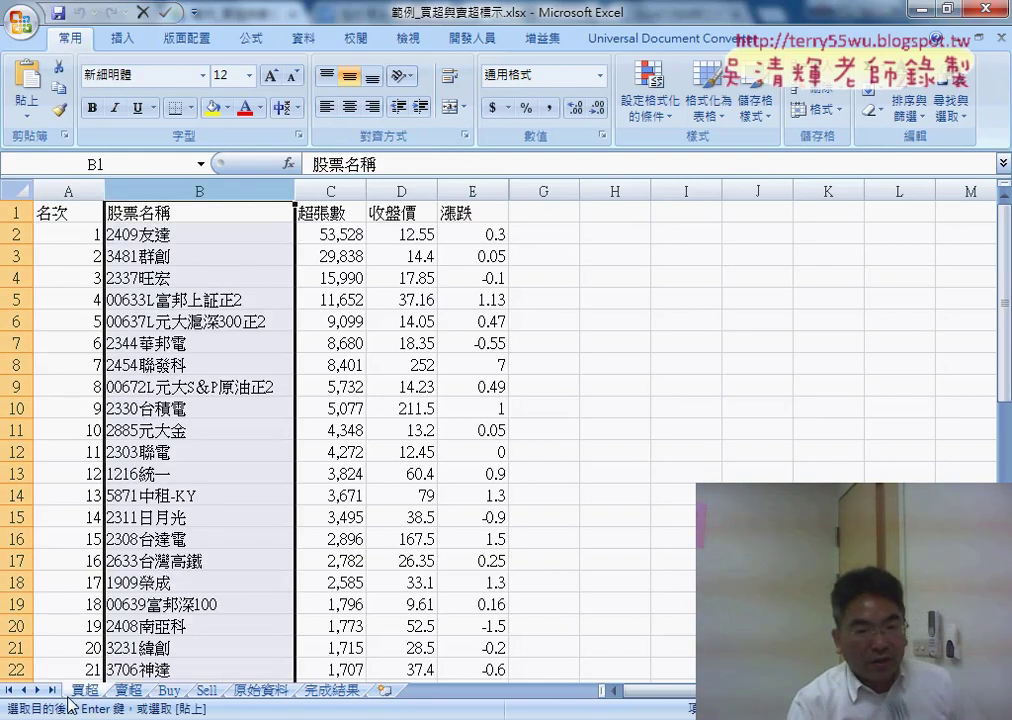
click(172, 216)
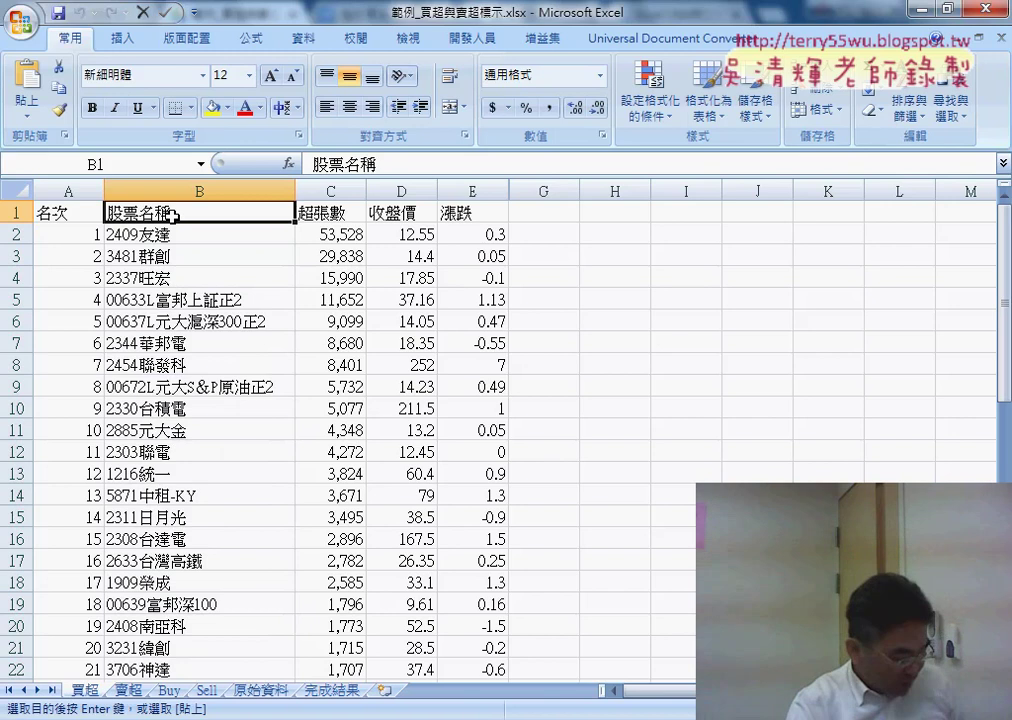
key(ctrl+f)
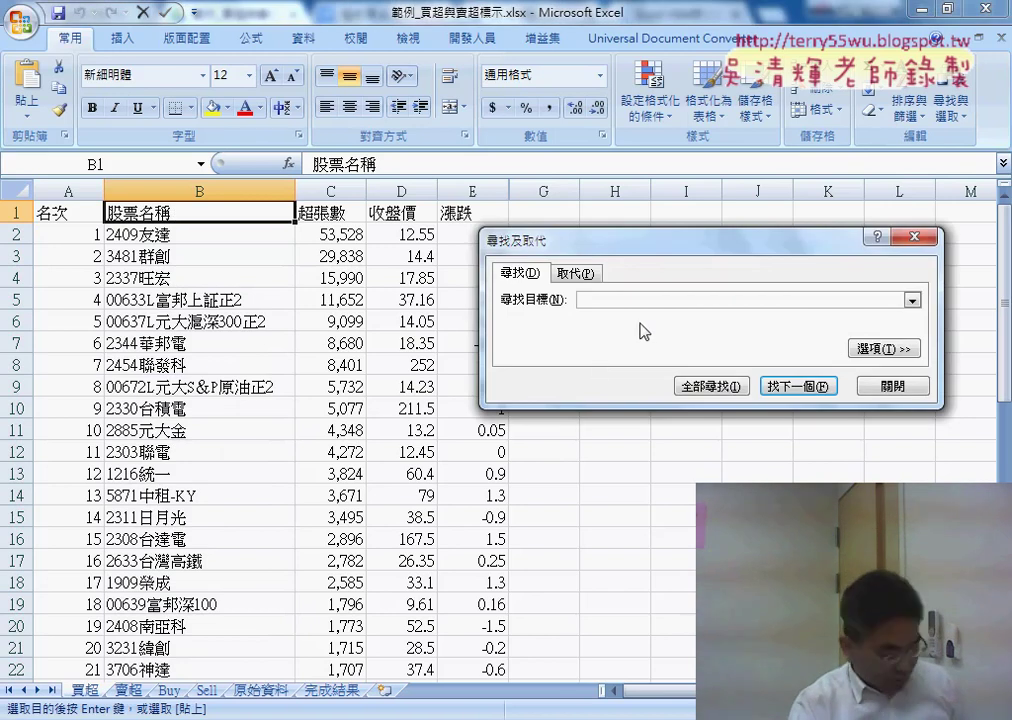
key(ctrl+v)
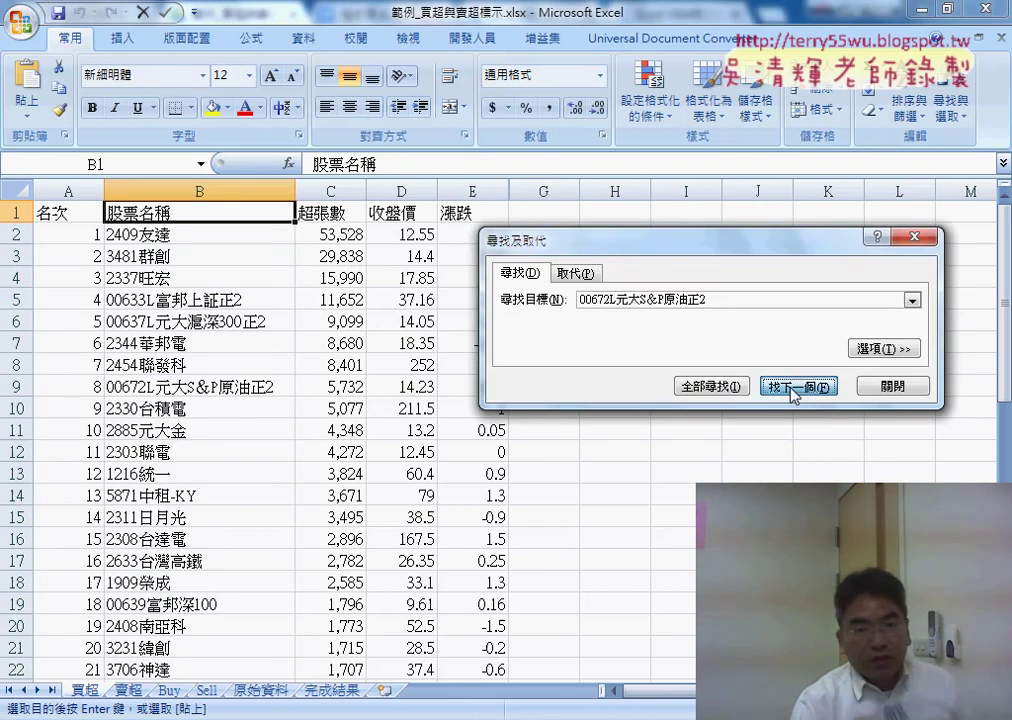
click(798, 386)
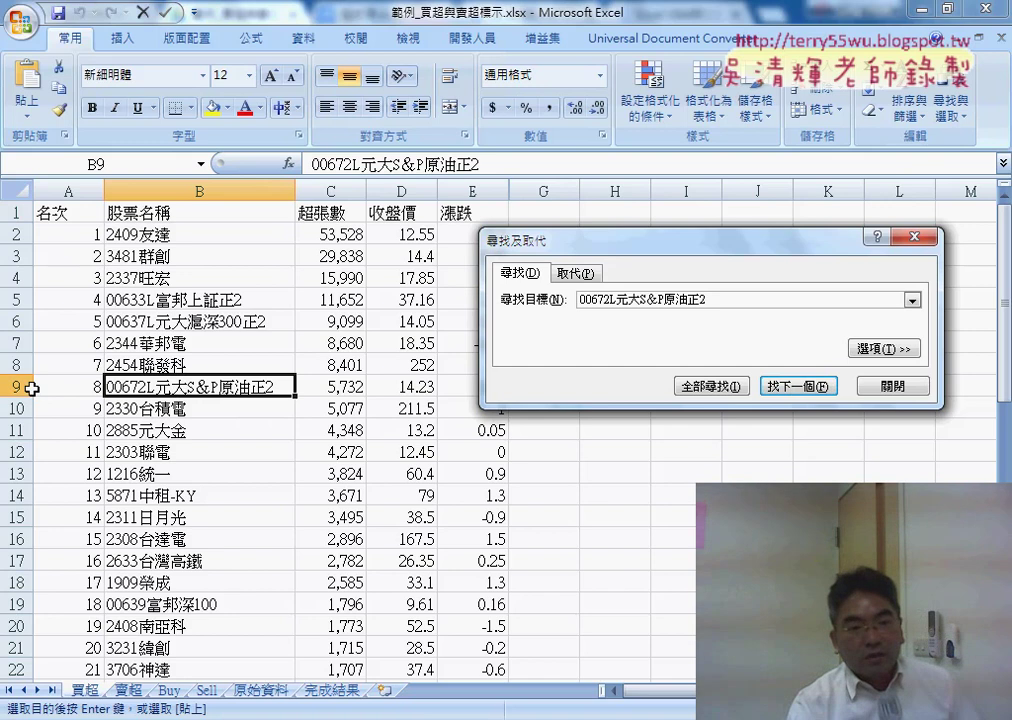
drag(45, 387, 459, 387)
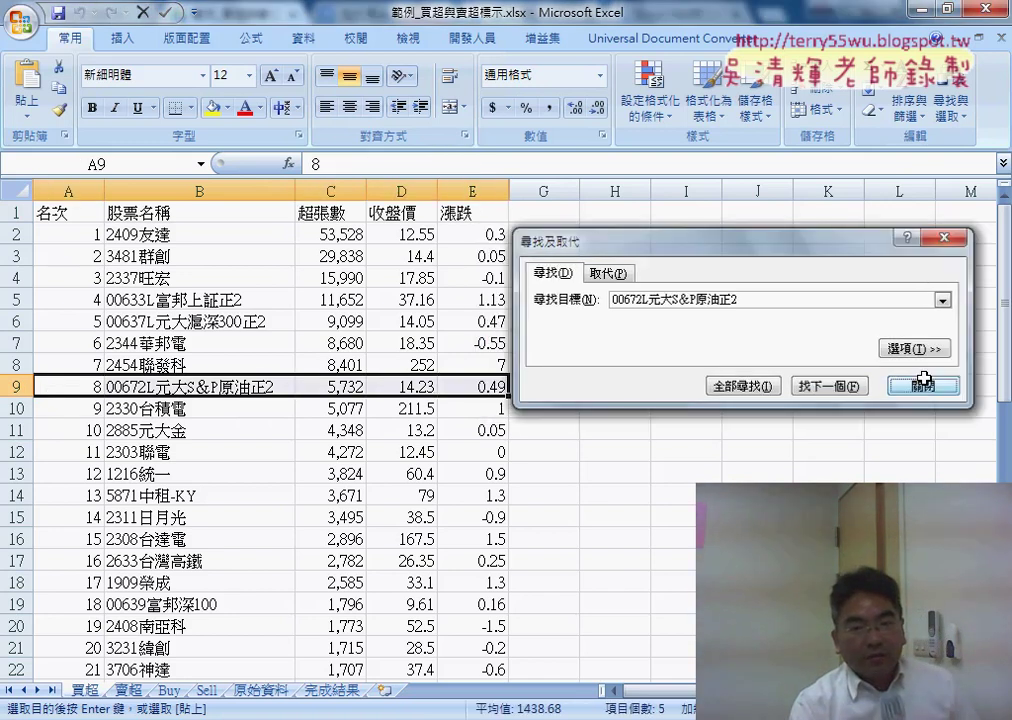
click(893, 386)
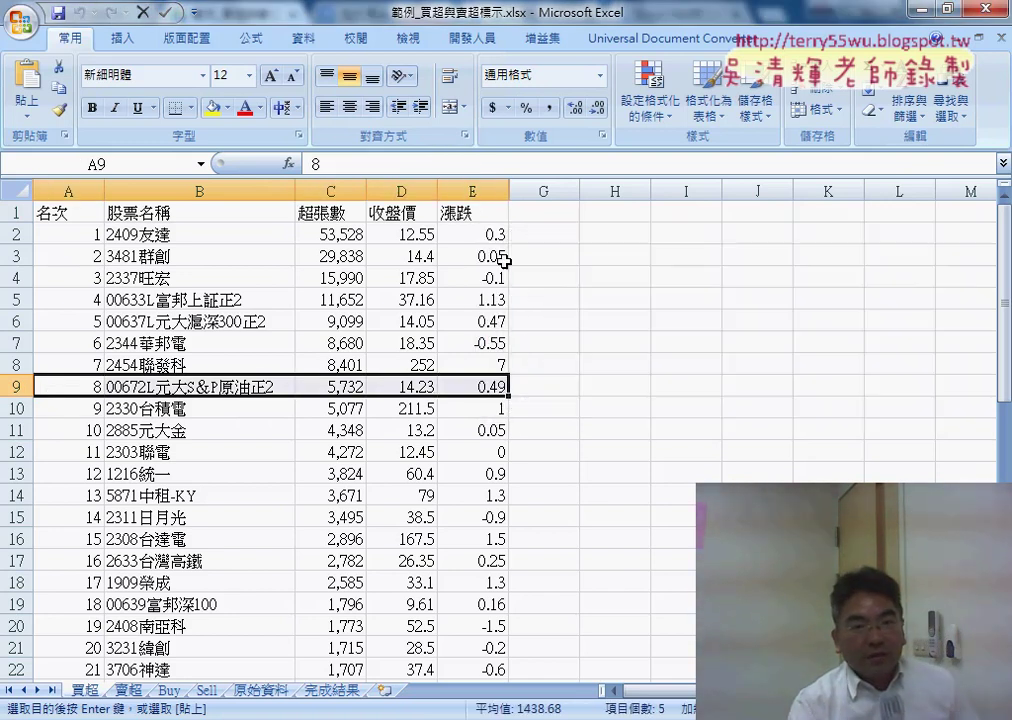
click(211, 107)
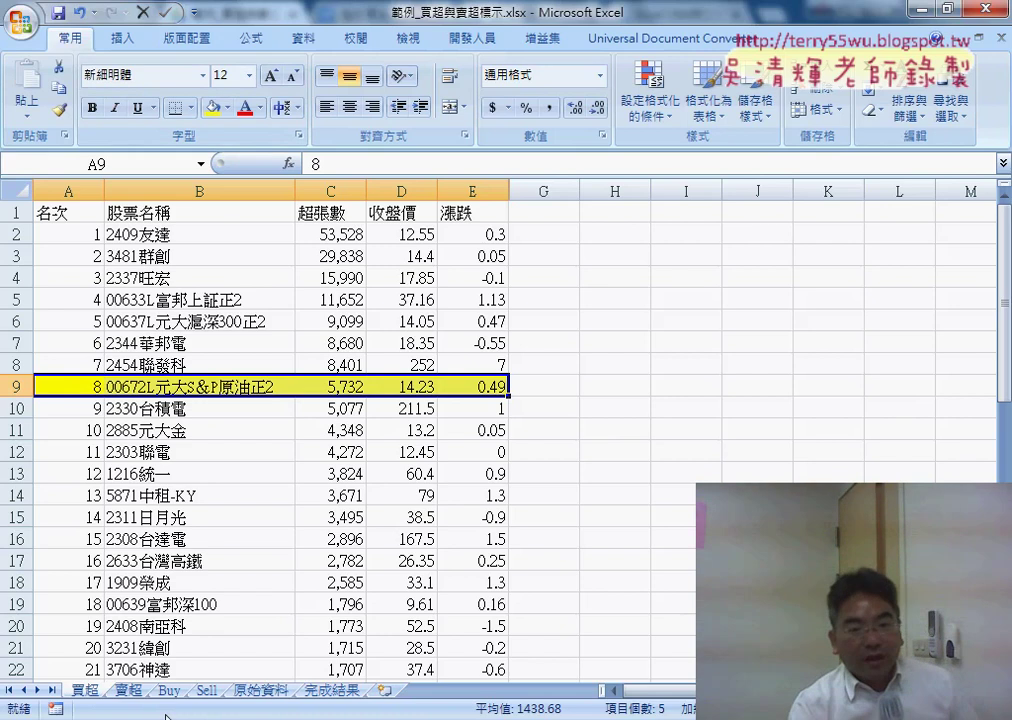
Step: Check the next Buy stock in A17, then return to the 買超 sheet
click(169, 691)
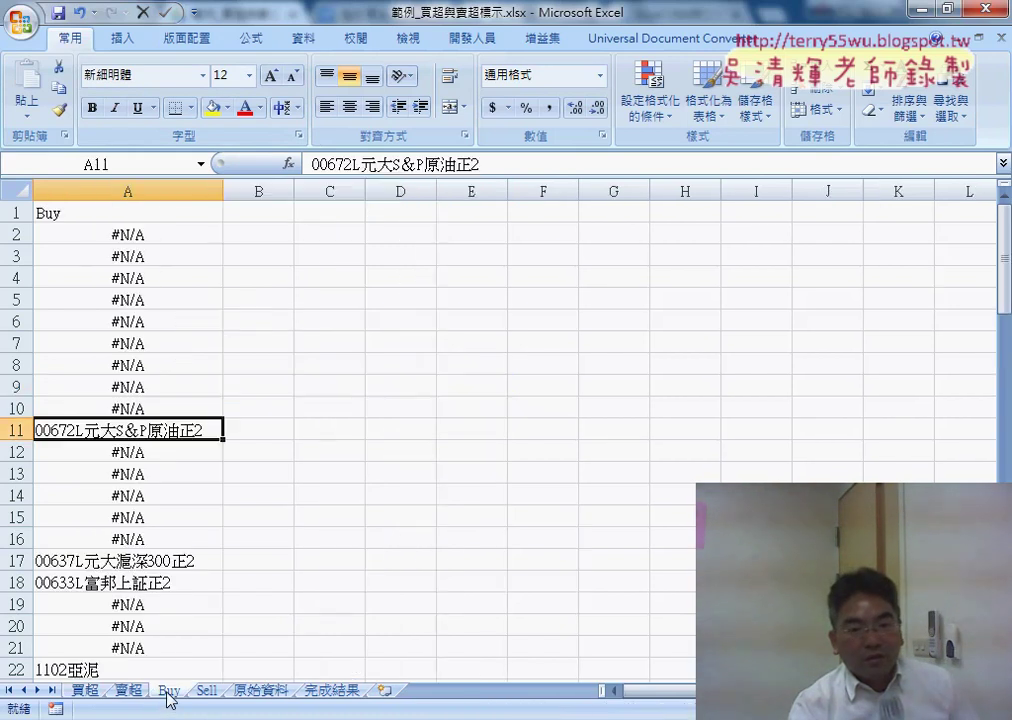
click(155, 563)
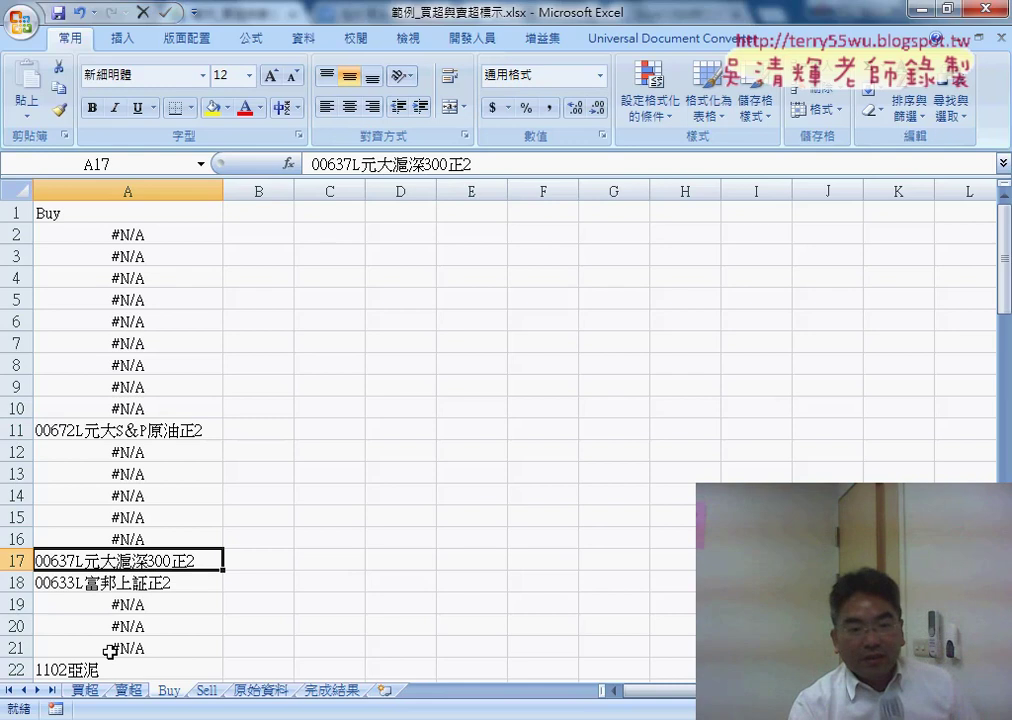
click(86, 691)
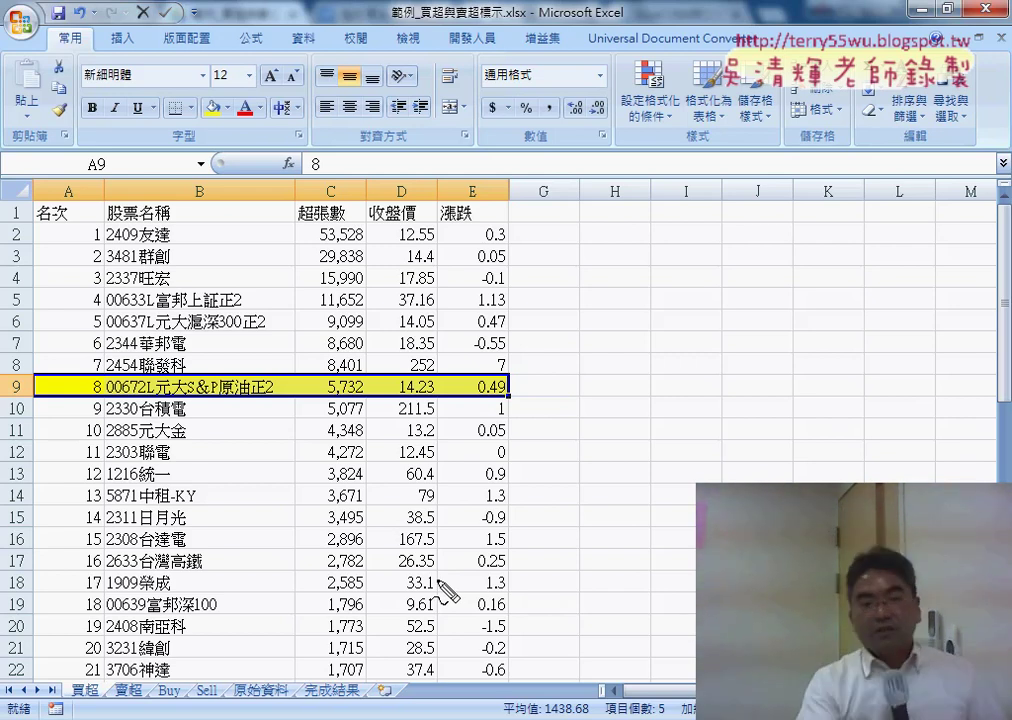
drag(96, 680, 108, 705)
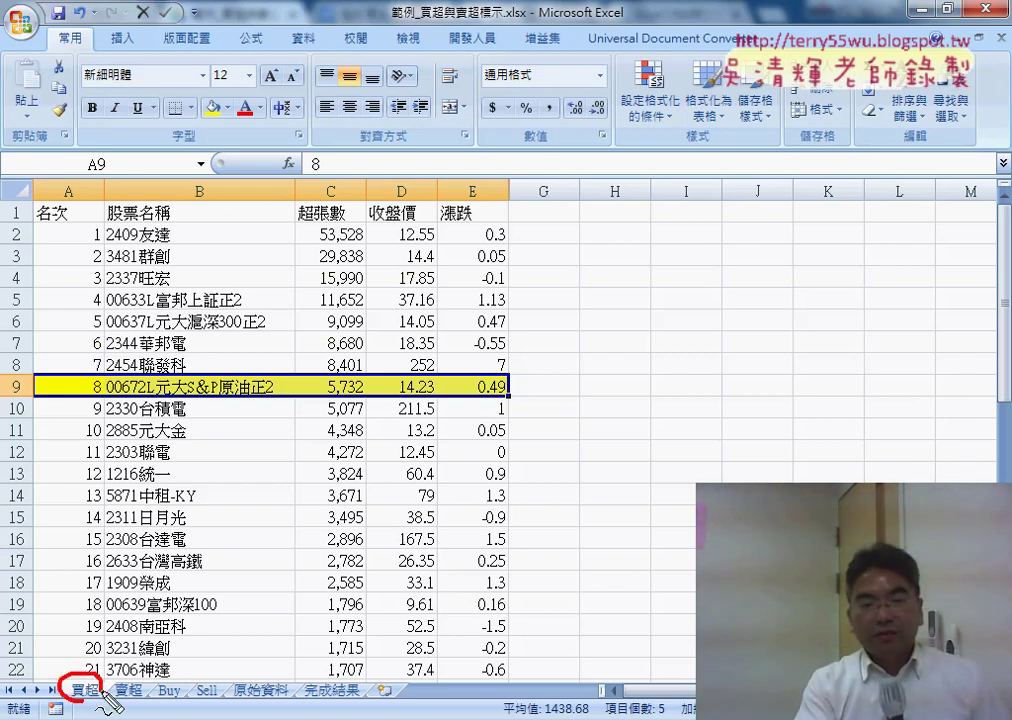
drag(78, 190, 81, 452)
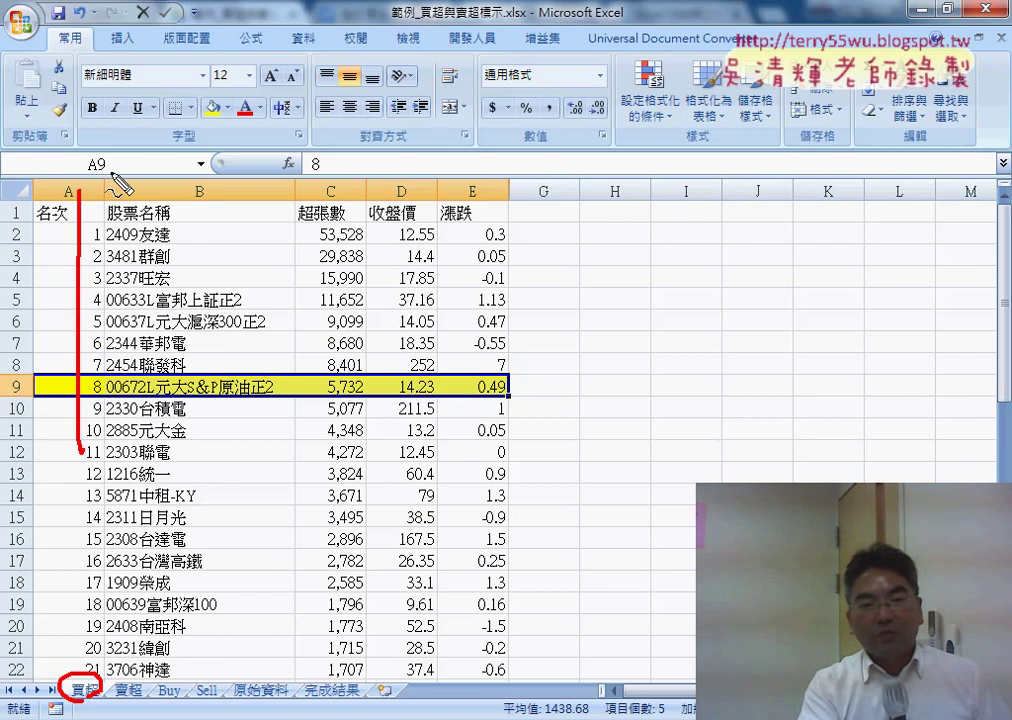
mouse_move(112, 172)
mouse_down()
mouse_move(310, 343)
mouse_move(313, 492)
mouse_up()
mouse_move(183, 678)
mouse_down()
mouse_move(198, 697)
mouse_move(181, 711)
mouse_up()
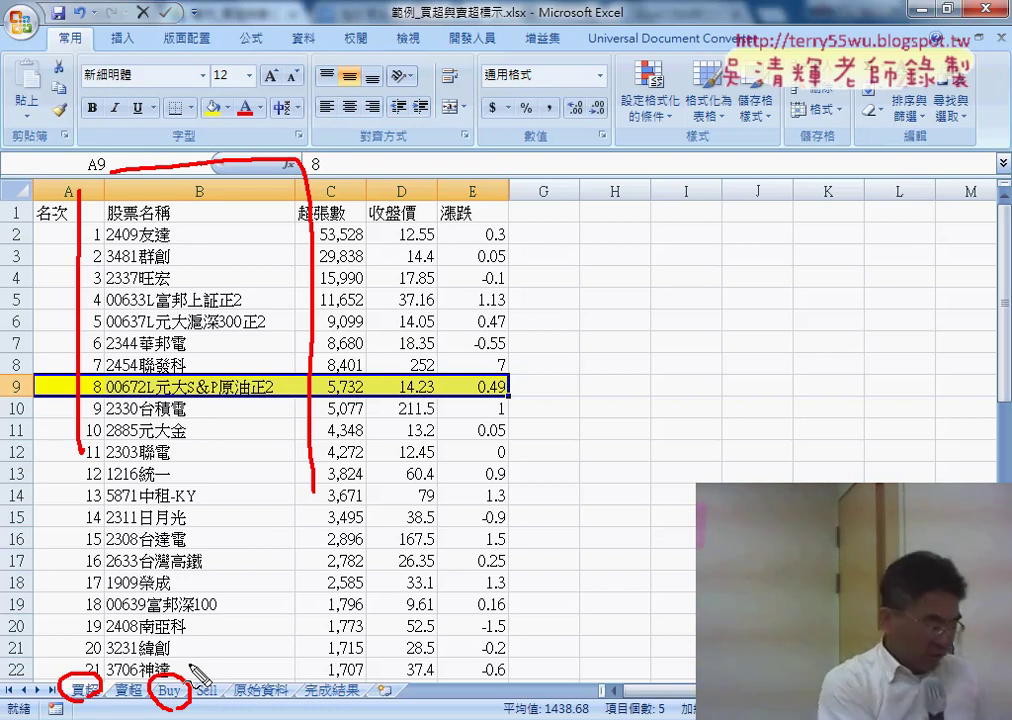
key(Escape)
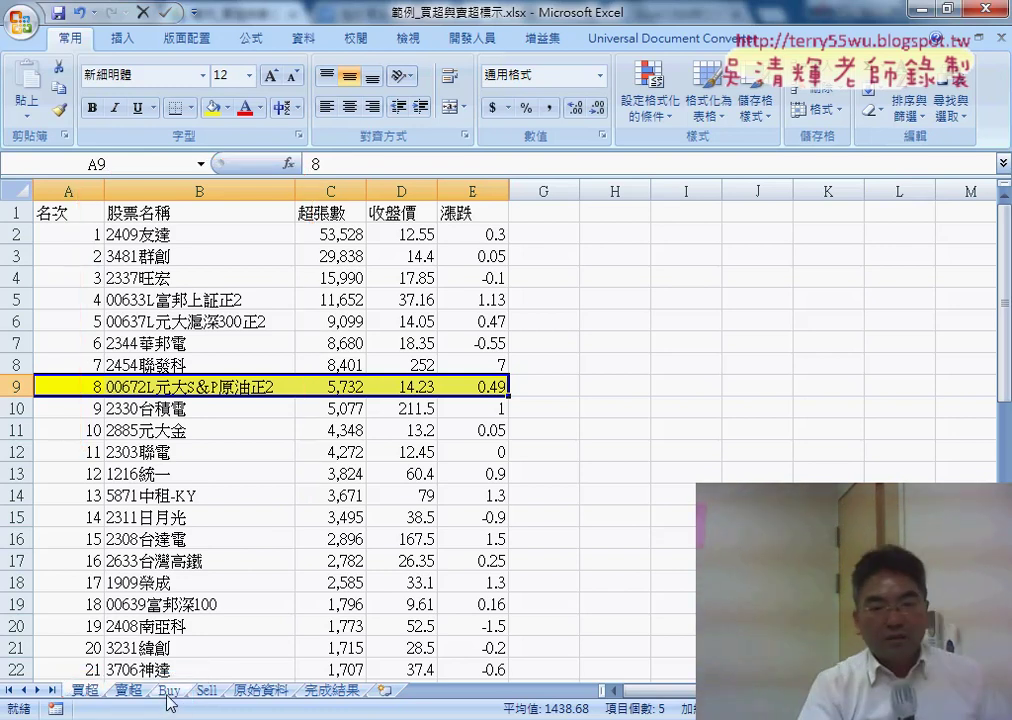
click(168, 692)
click(146, 431)
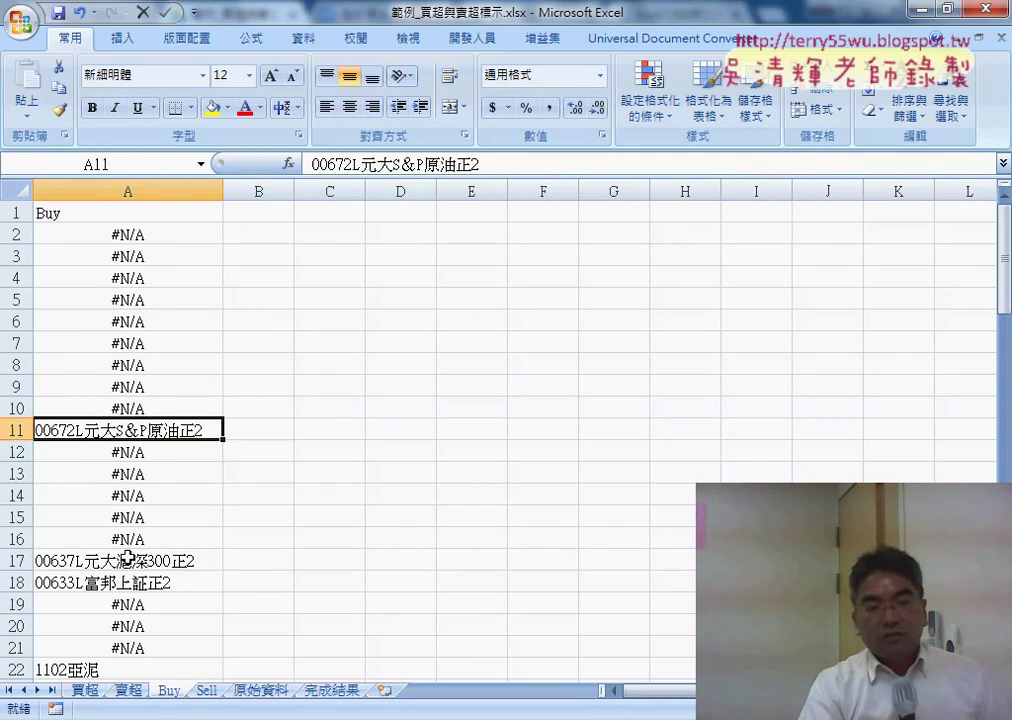
click(84, 691)
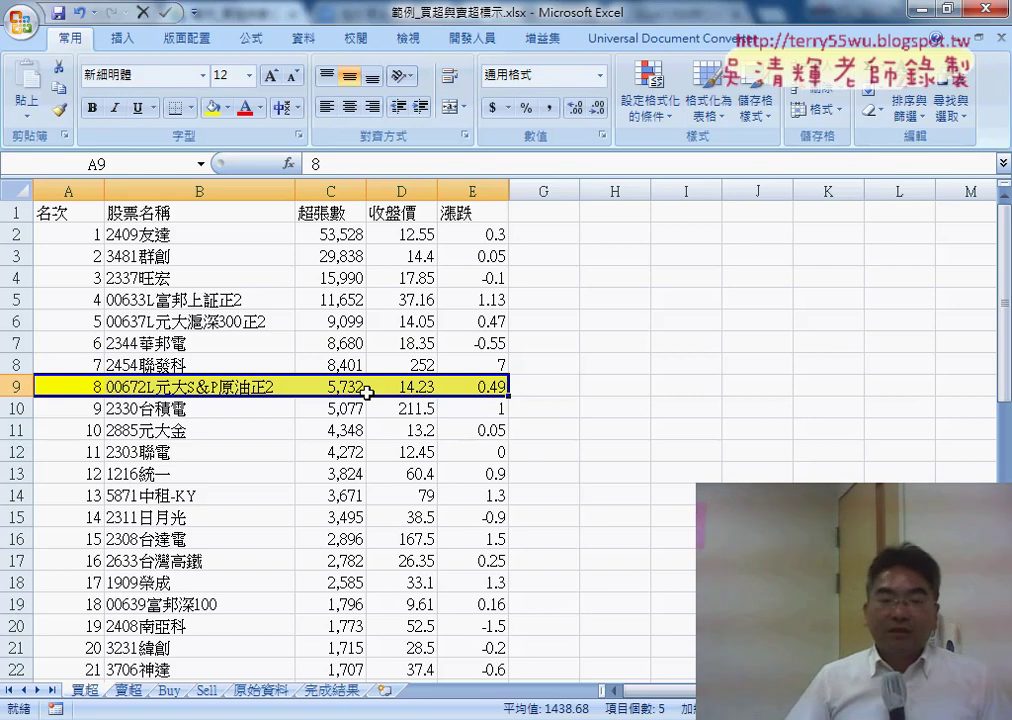
Step: View the 賣超 sheet, then the 原始資料 sheet with the 06/07 rankings
click(140, 690)
click(128, 690)
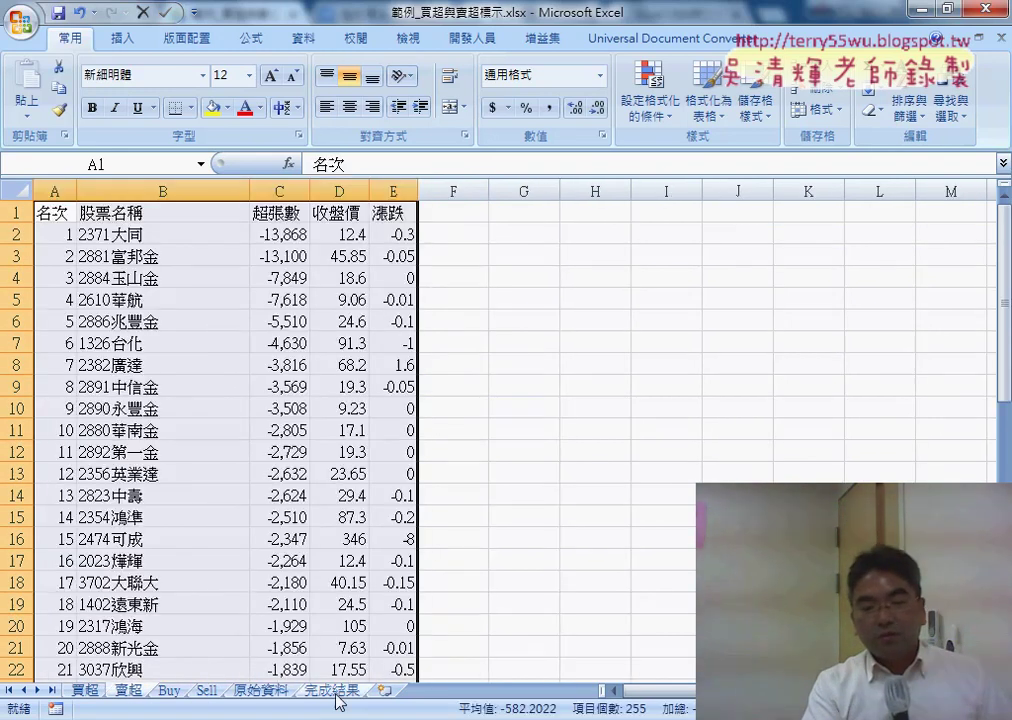
click(265, 694)
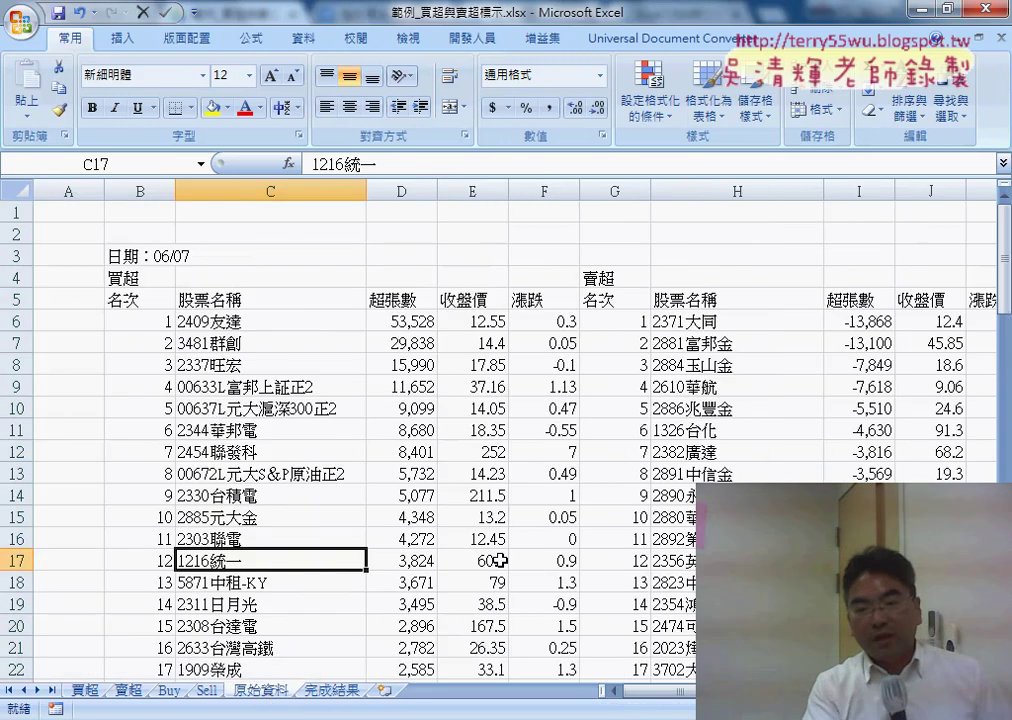
mouse_move(620, 690)
mouse_down()
mouse_move(720, 690)
mouse_move(668, 694)
mouse_up()
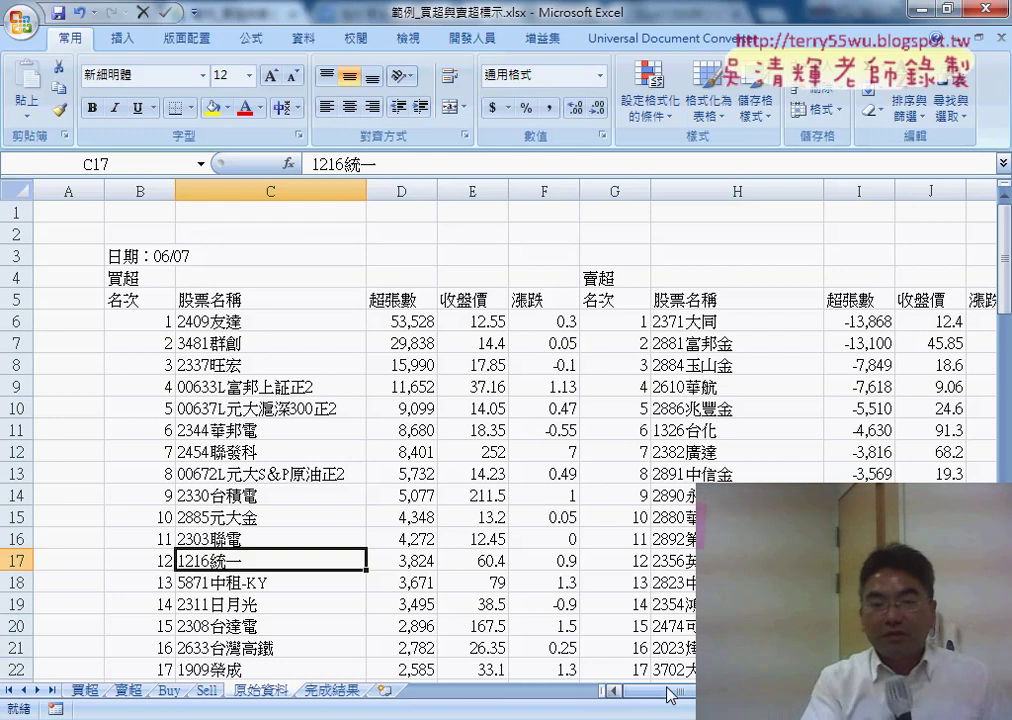
click(133, 279)
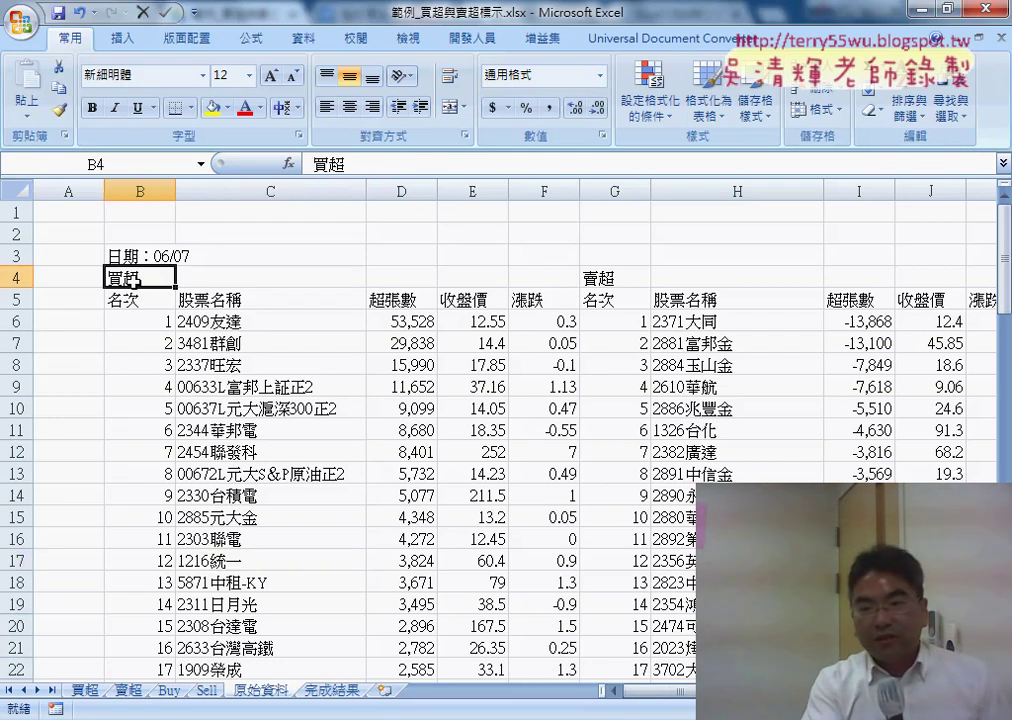
click(608, 278)
drag(145, 279, 522, 549)
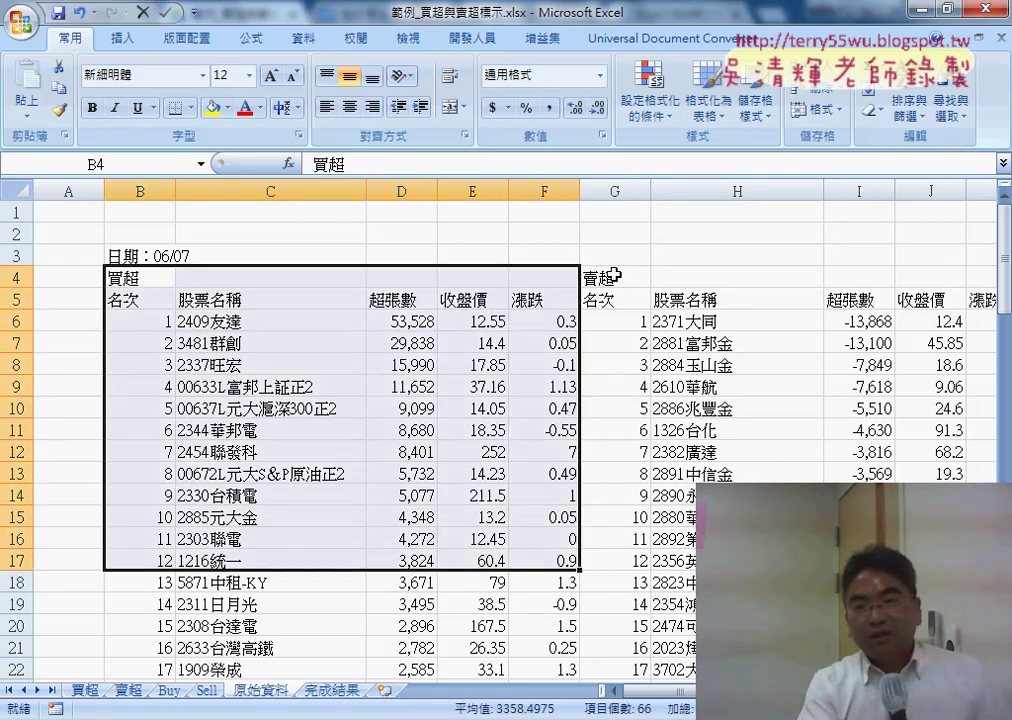
mouse_move(612, 277)
mouse_down()
mouse_move(740, 538)
mouse_move(858, 626)
mouse_up()
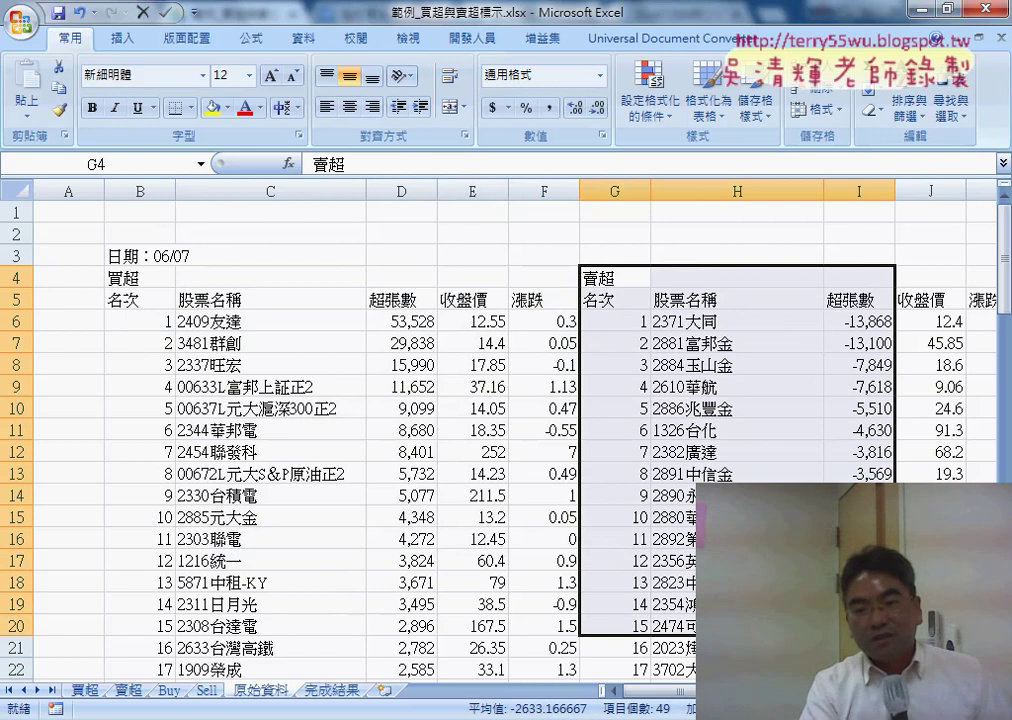
drag(690, 690, 715, 690)
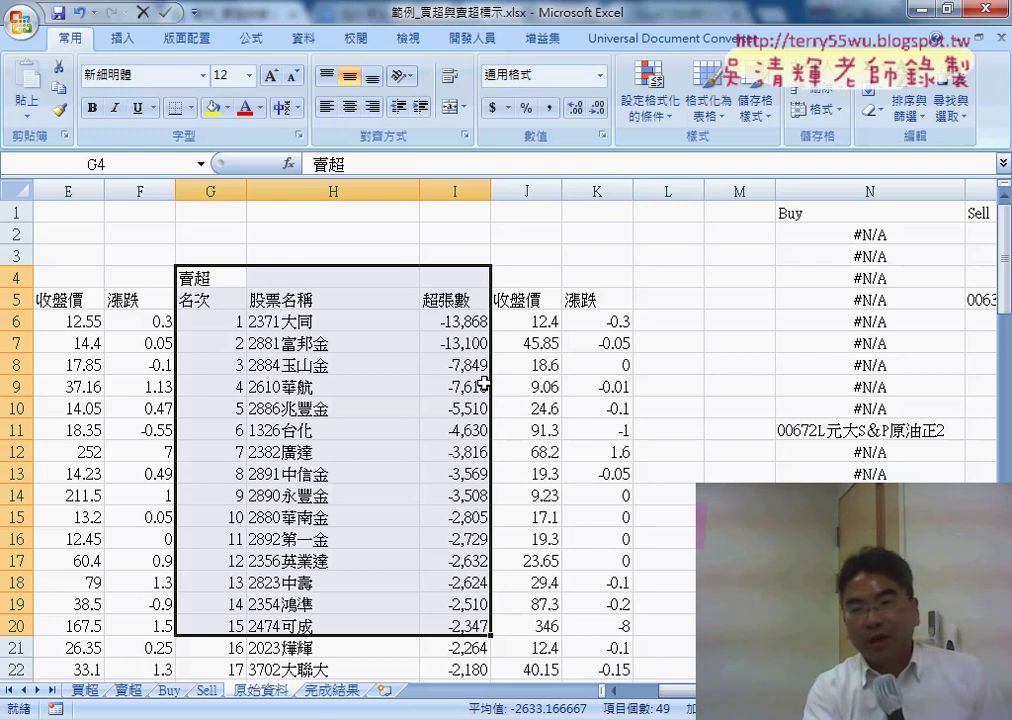
click(800, 214)
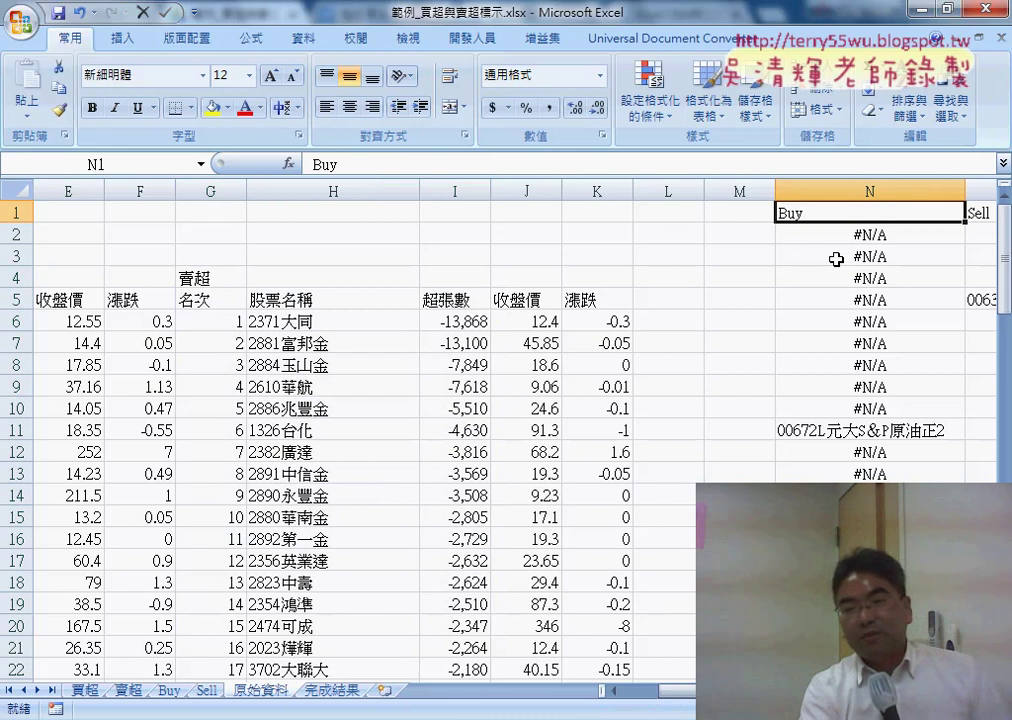
click(840, 190)
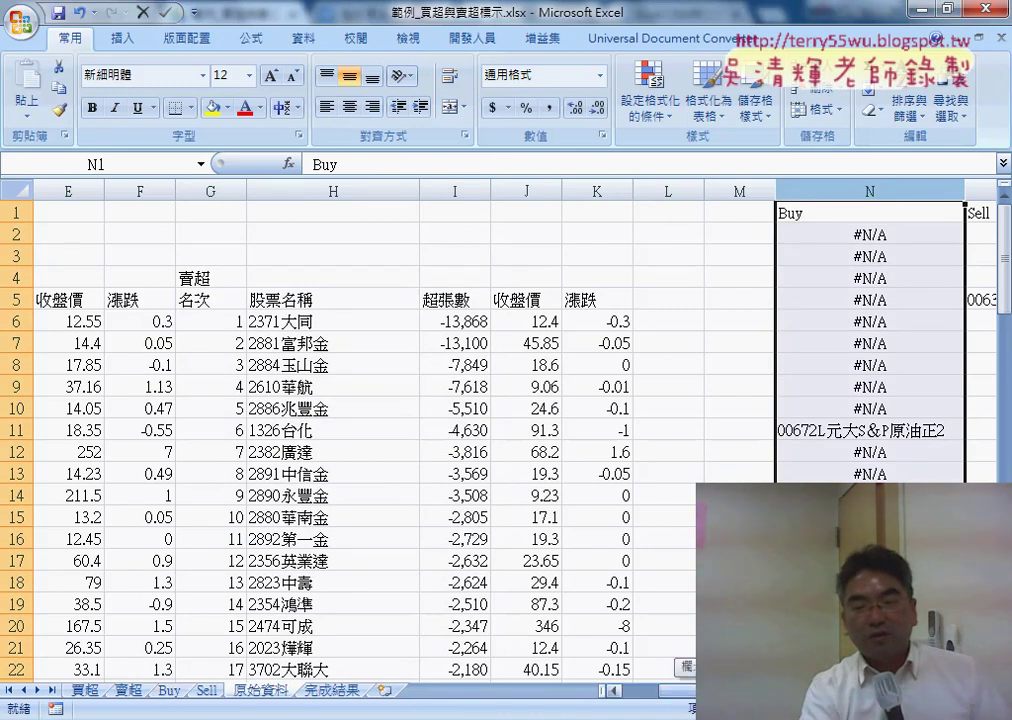
scroll(540, 430, right, 5)
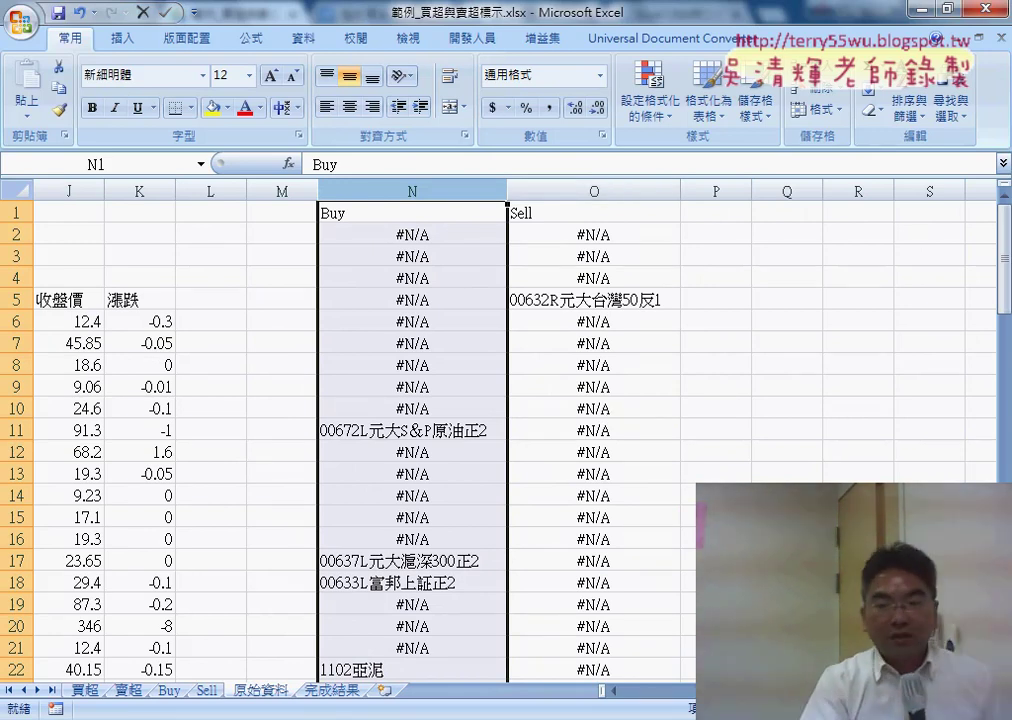
click(688, 703)
drag(688, 703, 434, 474)
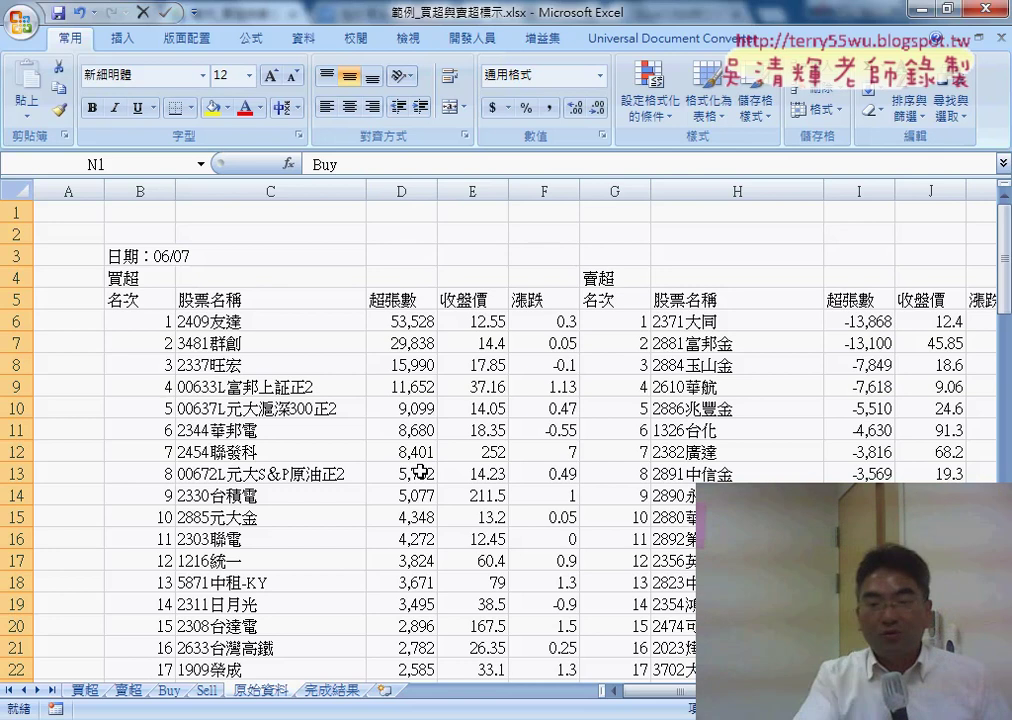
Step: Run the highlight macro button on 買超, then the 買超清除標示 button to clear yellow rows
click(168, 690)
click(97, 690)
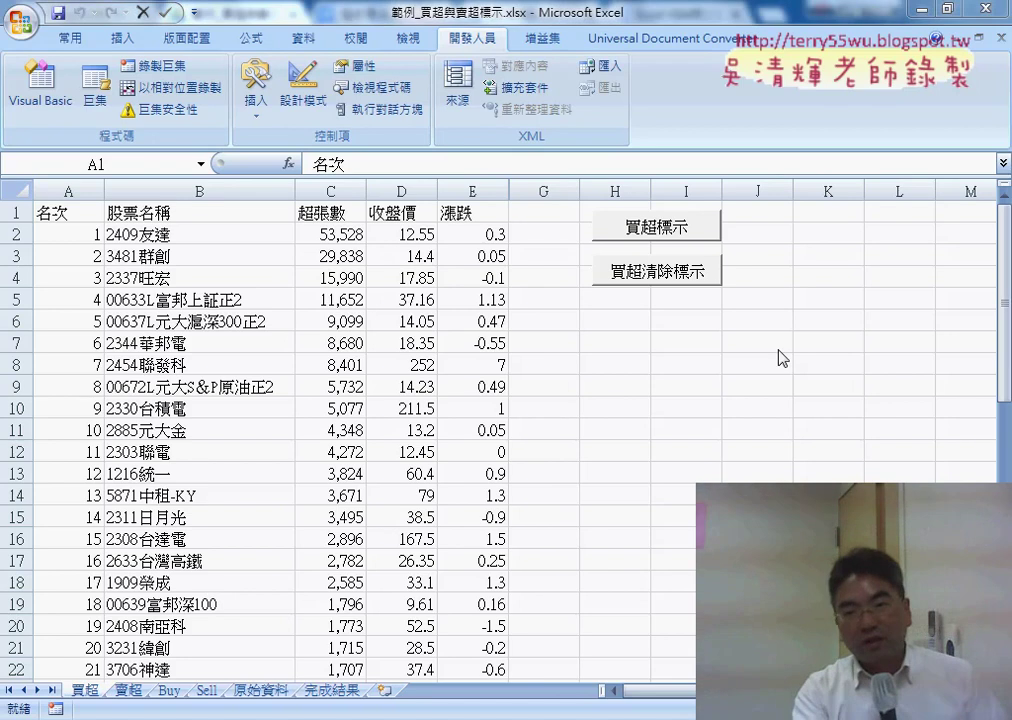
click(659, 232)
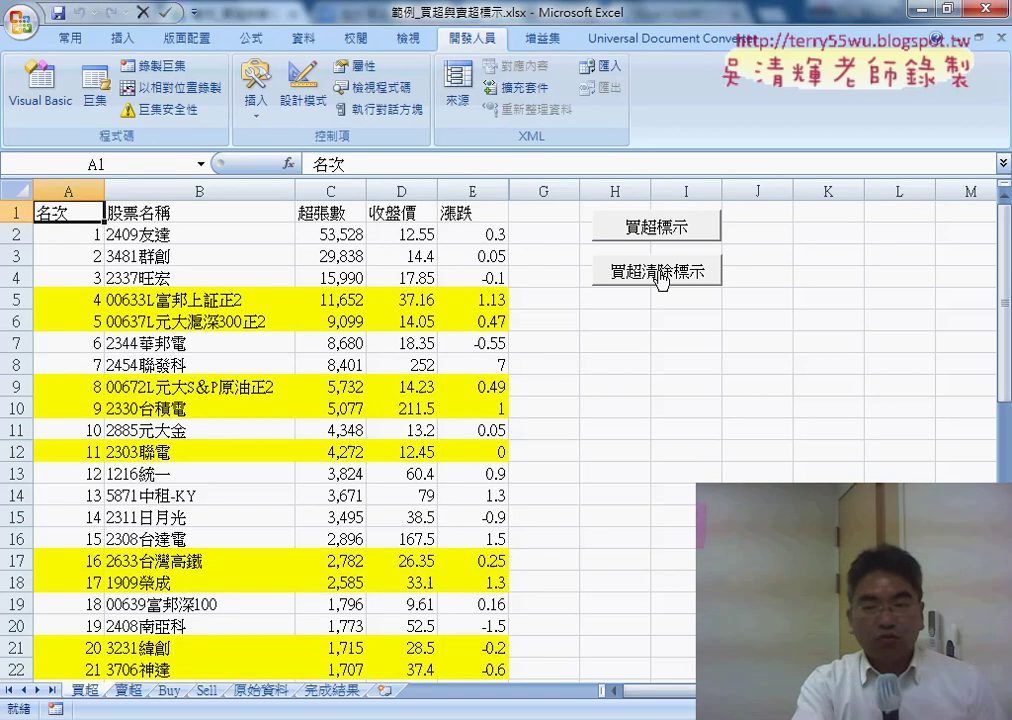
click(660, 276)
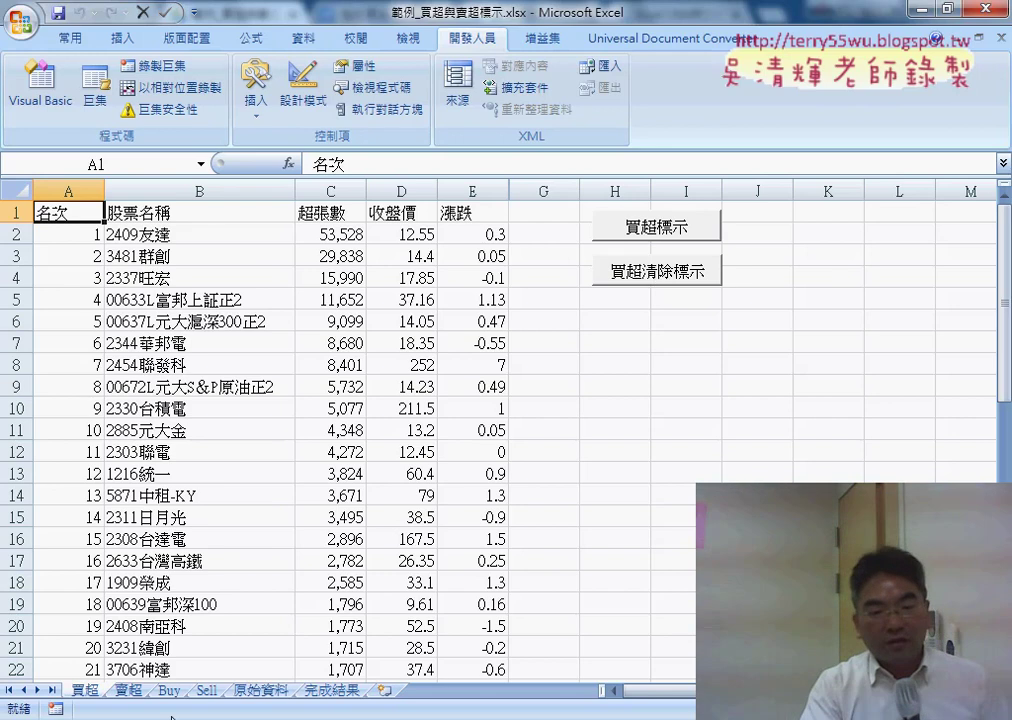
Step: Insert COUNTIF into G2 of 買超 from the Statistical category of Insert Function
click(169, 690)
click(84, 690)
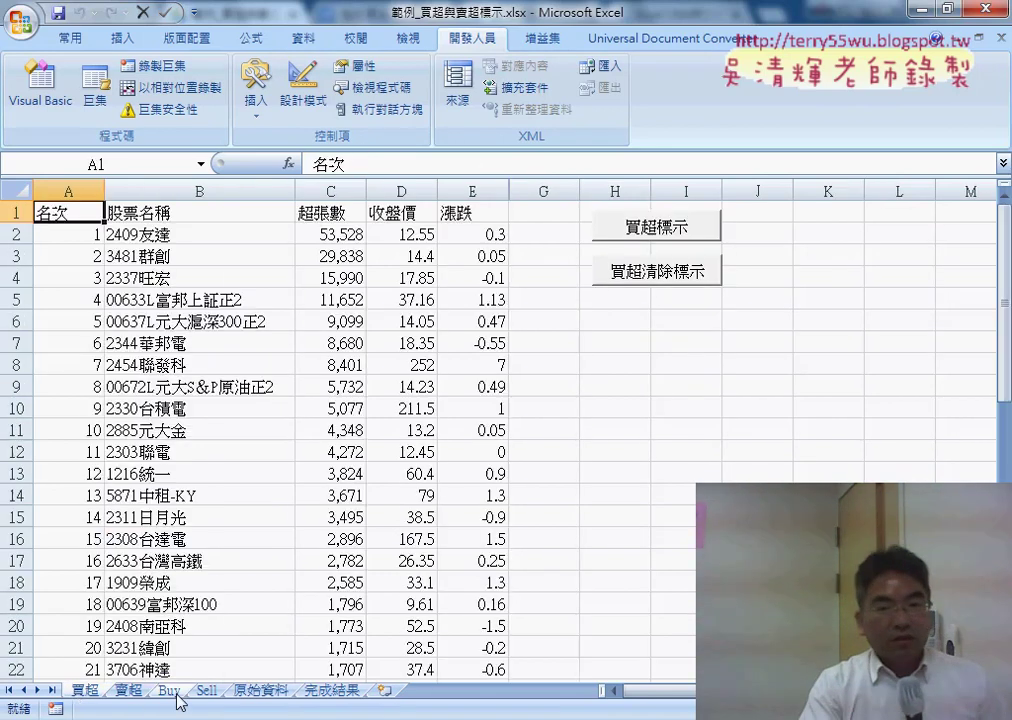
click(558, 236)
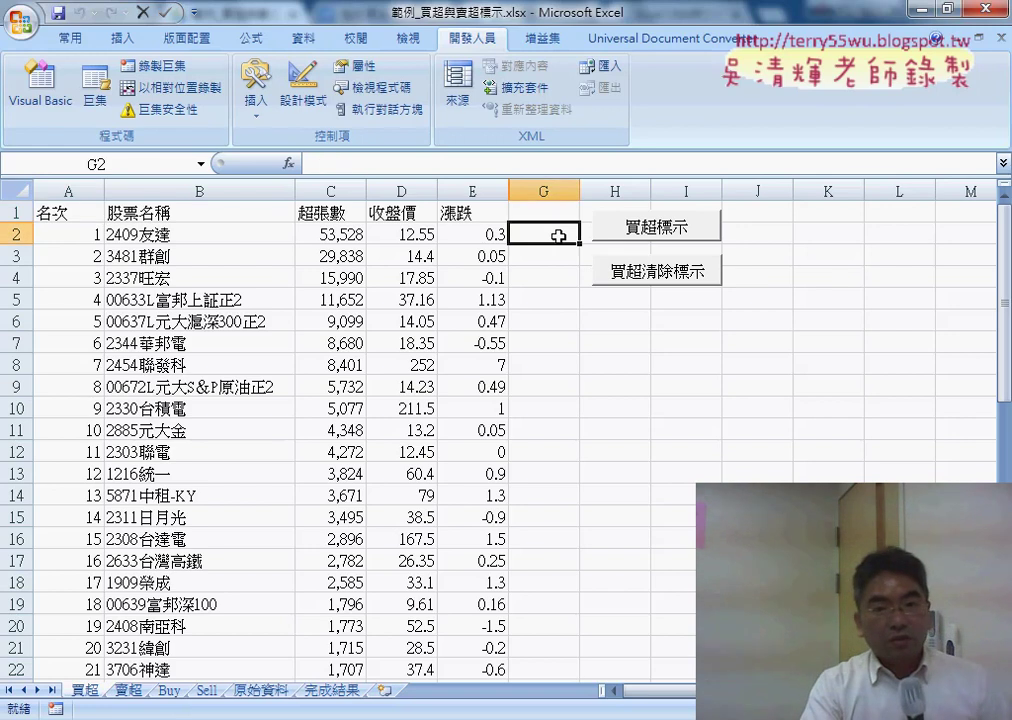
click(288, 163)
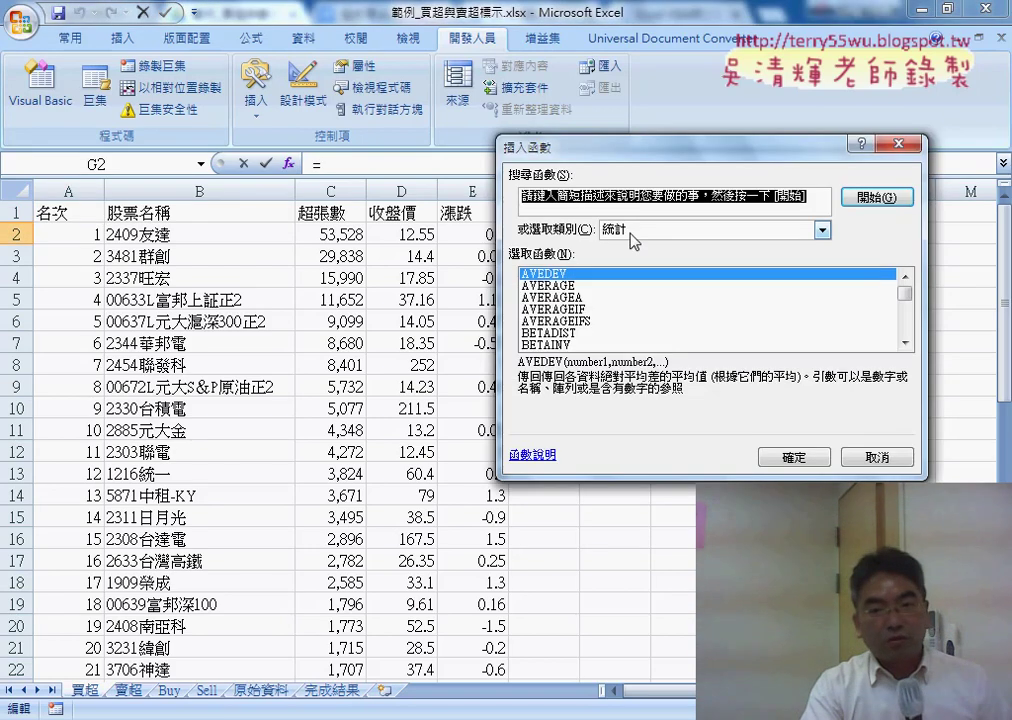
click(905, 343)
click(905, 343)
click(905, 343)
click(905, 343)
click(905, 343)
click(905, 343)
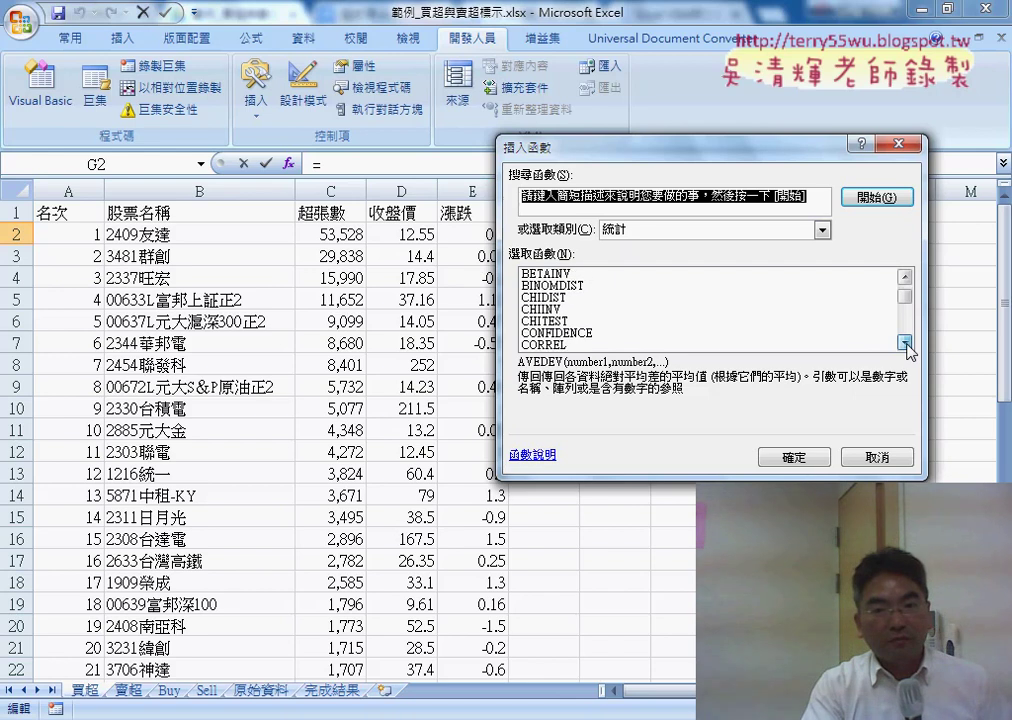
click(905, 343)
click(905, 343)
click(905, 343)
click(905, 343)
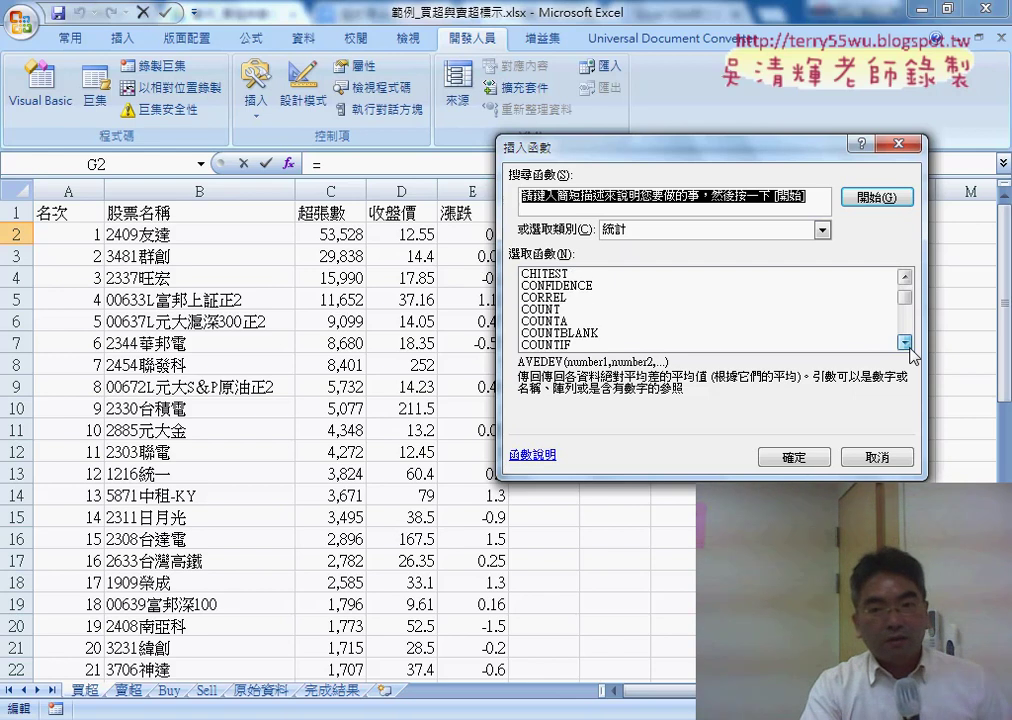
click(594, 345)
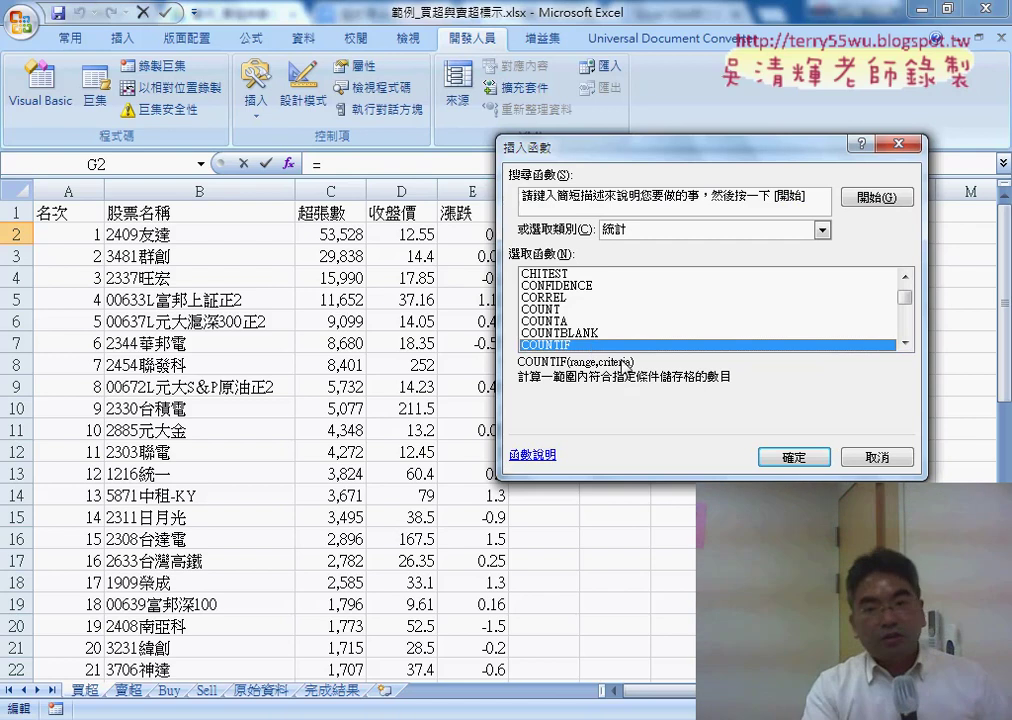
click(791, 458)
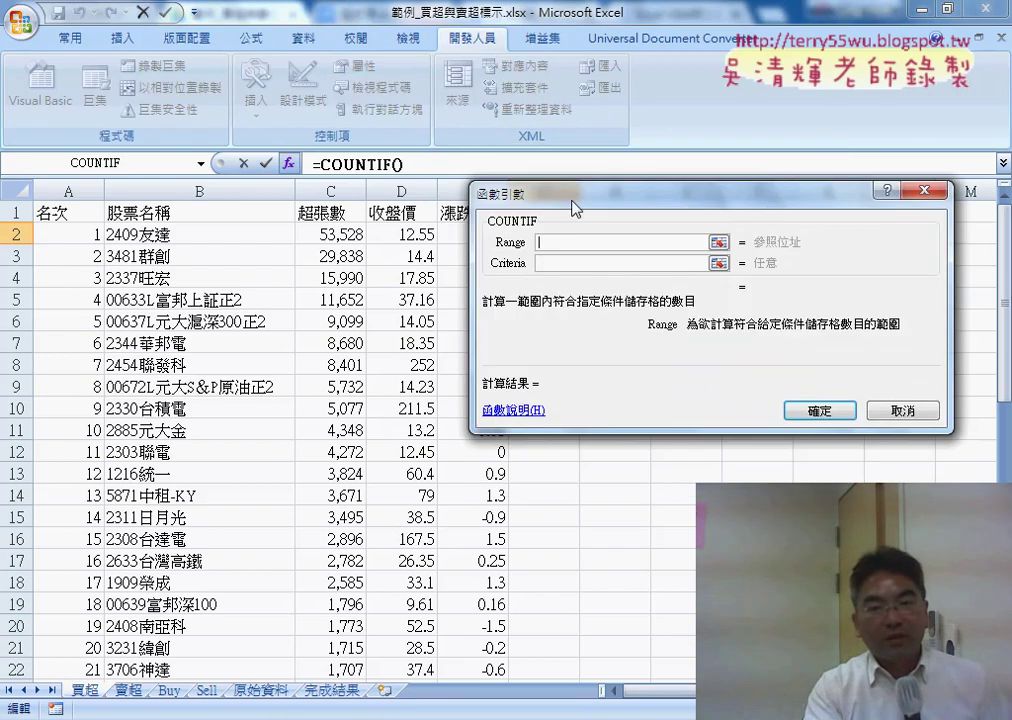
Step: Start selecting Buy!A2:A91 as the COUNTIF range, then cancel the entry
drag(575, 207, 710, 200)
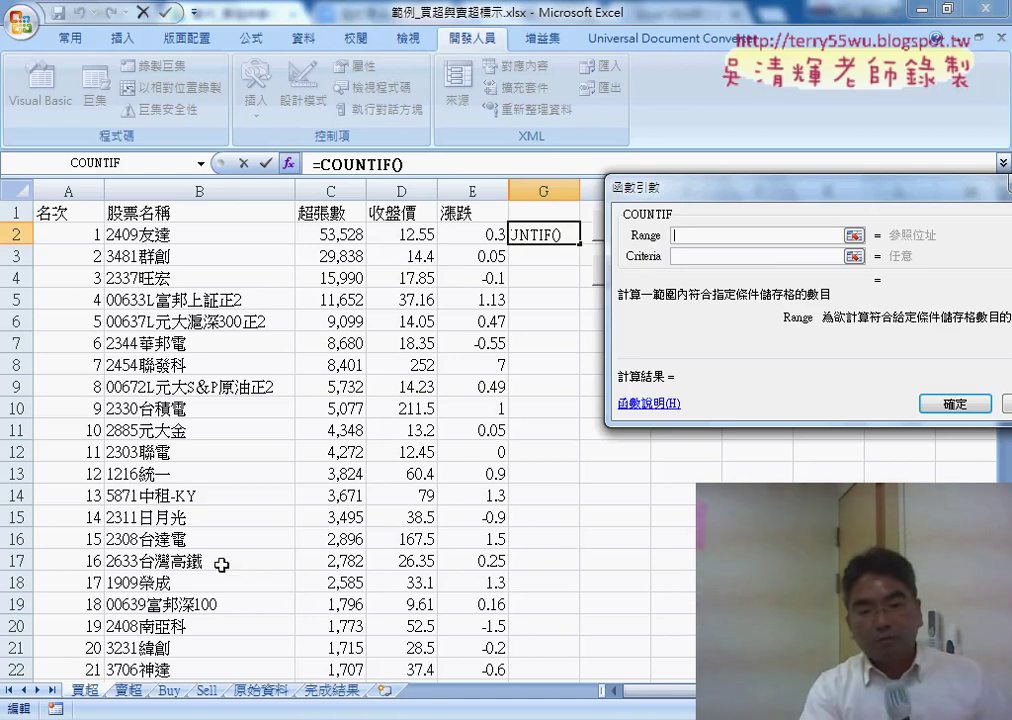
click(169, 690)
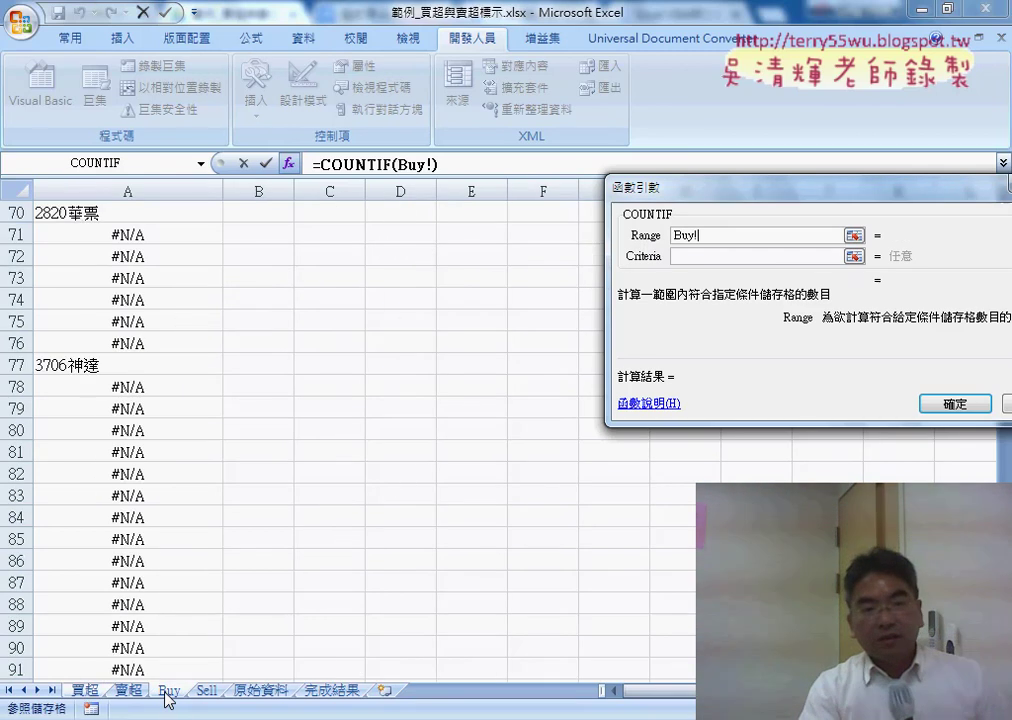
scroll(300, 440, up, 6)
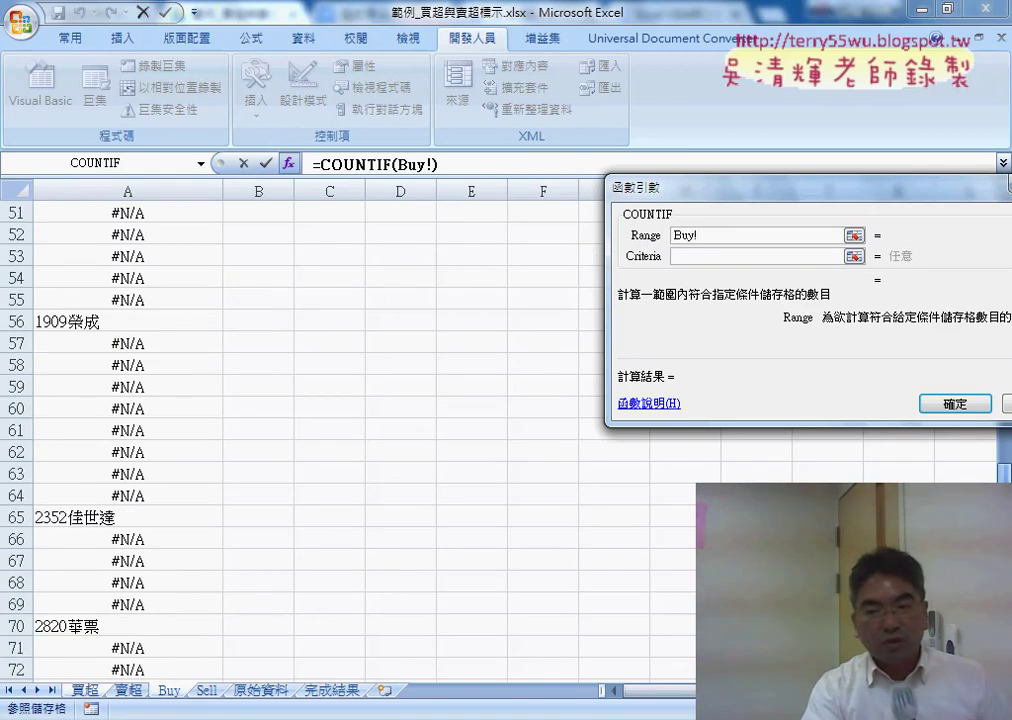
scroll(300, 440, up, 17)
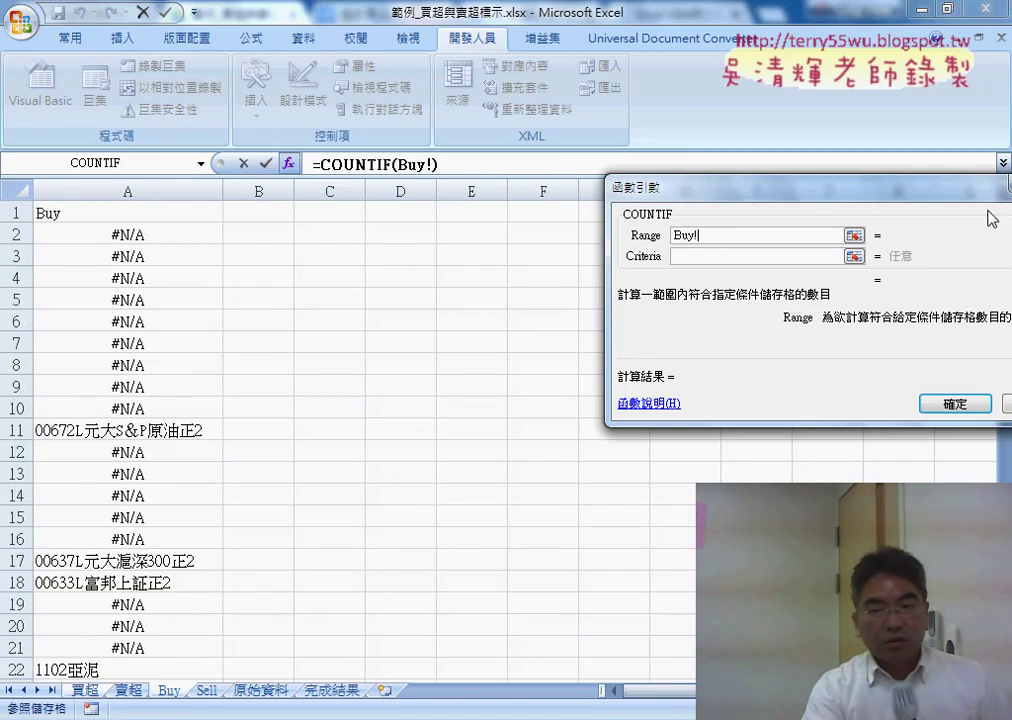
click(86, 234)
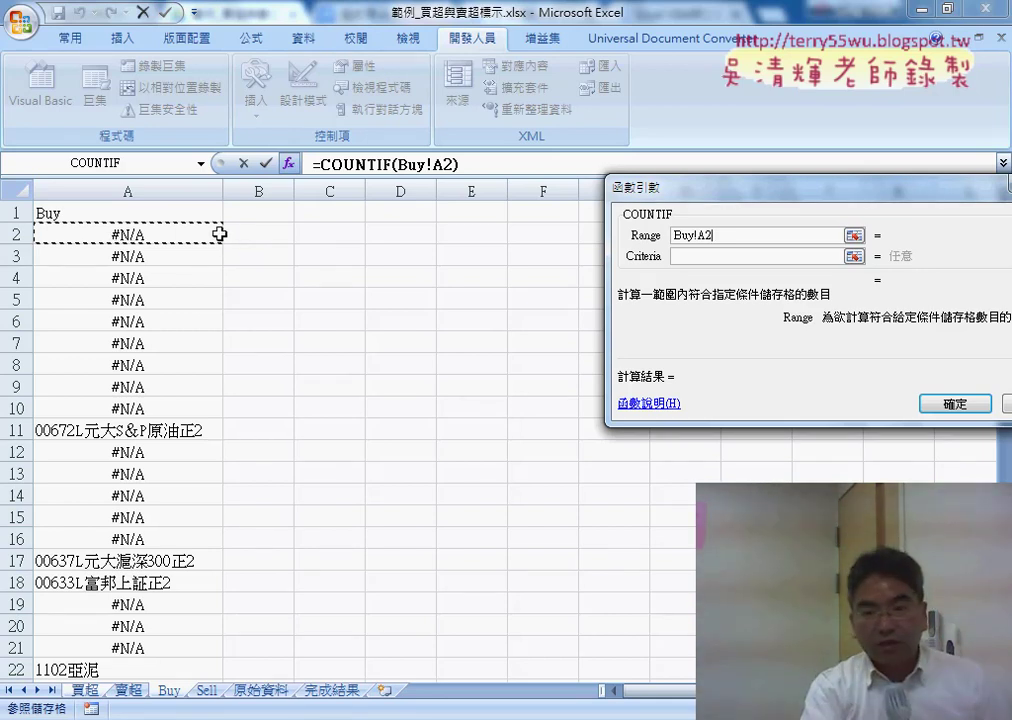
mouse_move(120, 236)
mouse_down()
mouse_move(200, 668)
mouse_move(107, 238)
mouse_move(116, 145)
mouse_move(120, 323)
mouse_move(128, 87)
mouse_move(131, 236)
mouse_up()
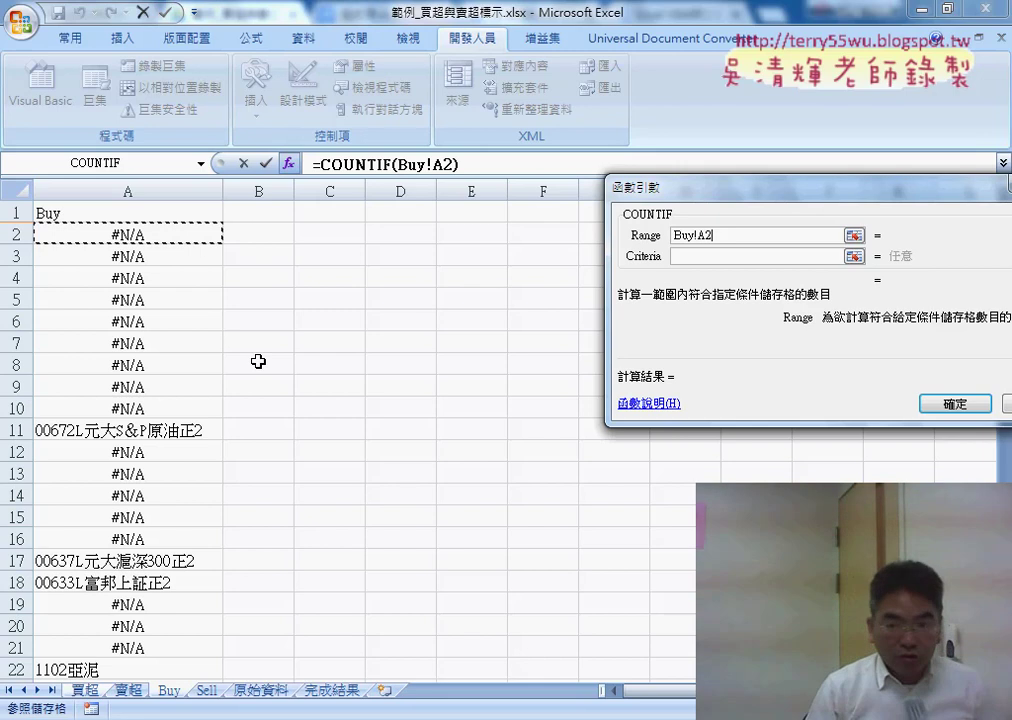
key(ctrl+shift+Down)
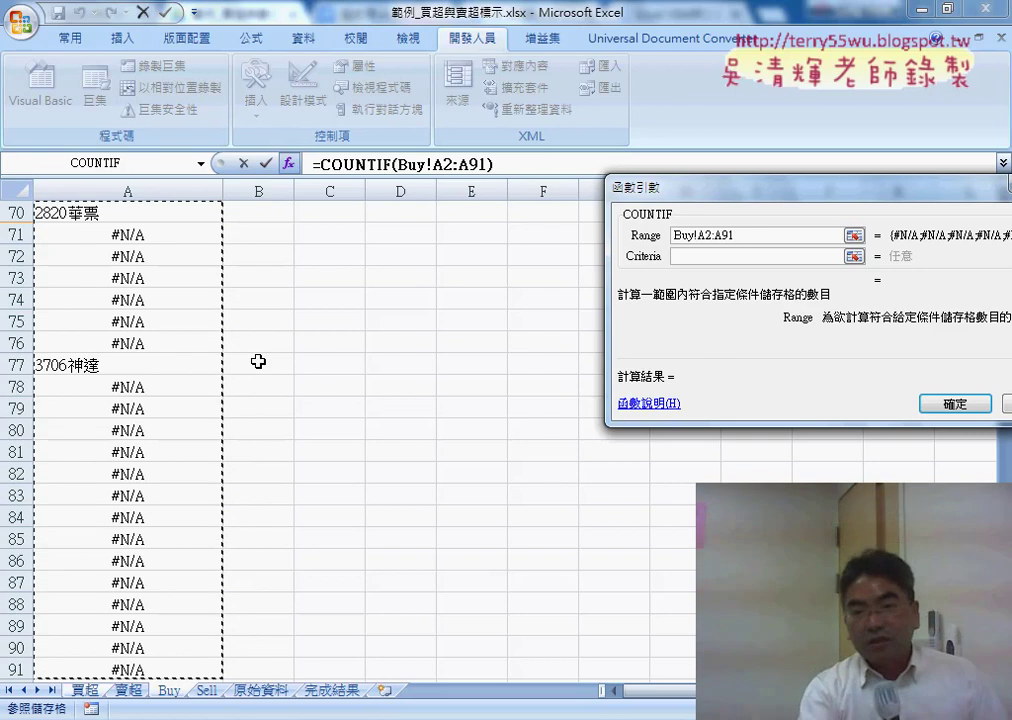
drag(883, 187, 718, 187)
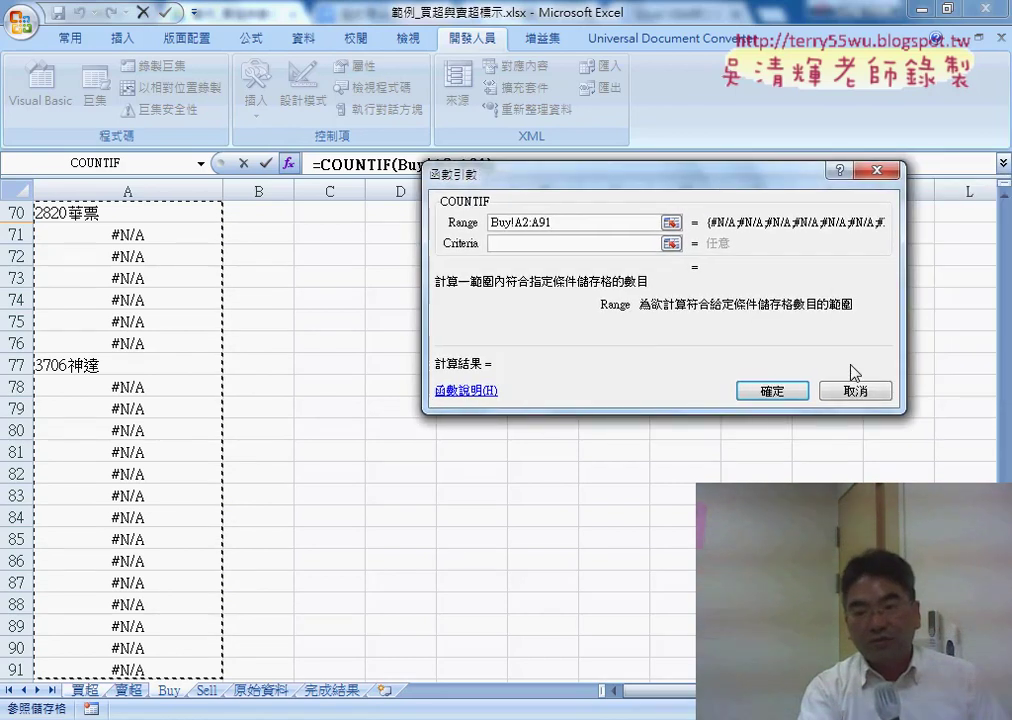
click(862, 387)
Step: Re-enter COUNTIF in G2 with range Buy!A2:A91 and criteria B2
click(288, 163)
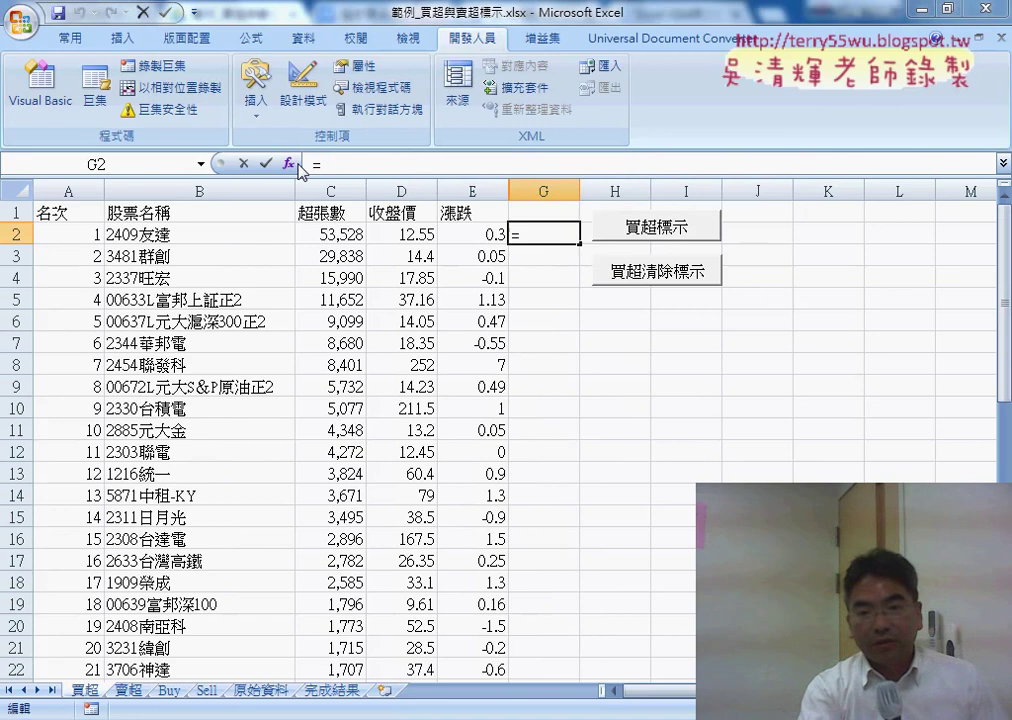
click(774, 210)
click(600, 223)
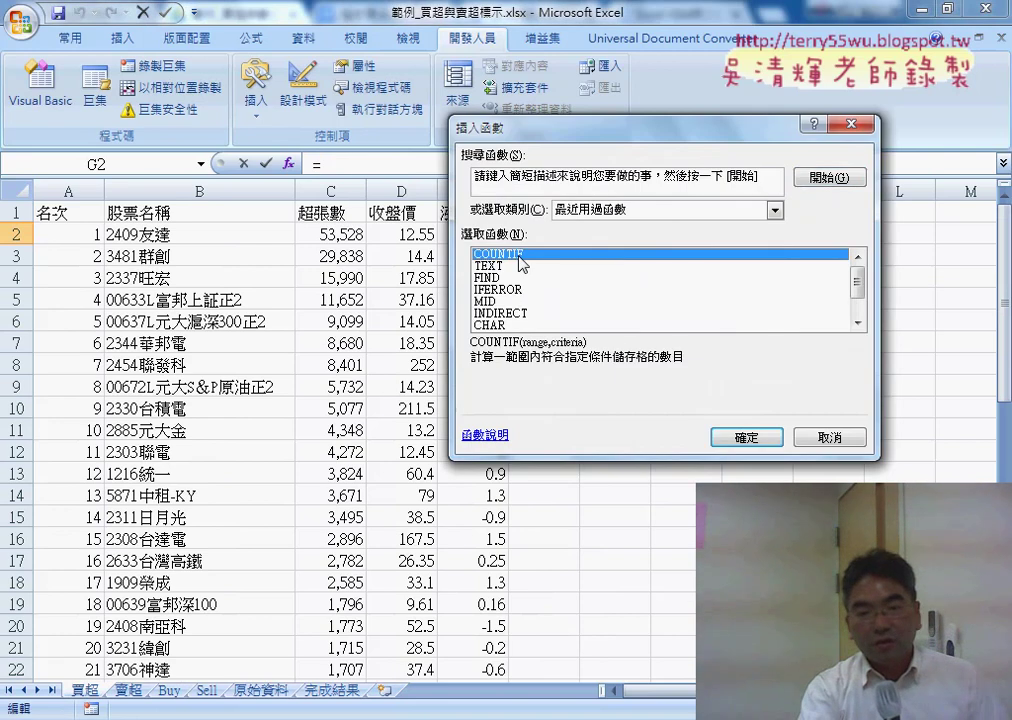
double_click(518, 255)
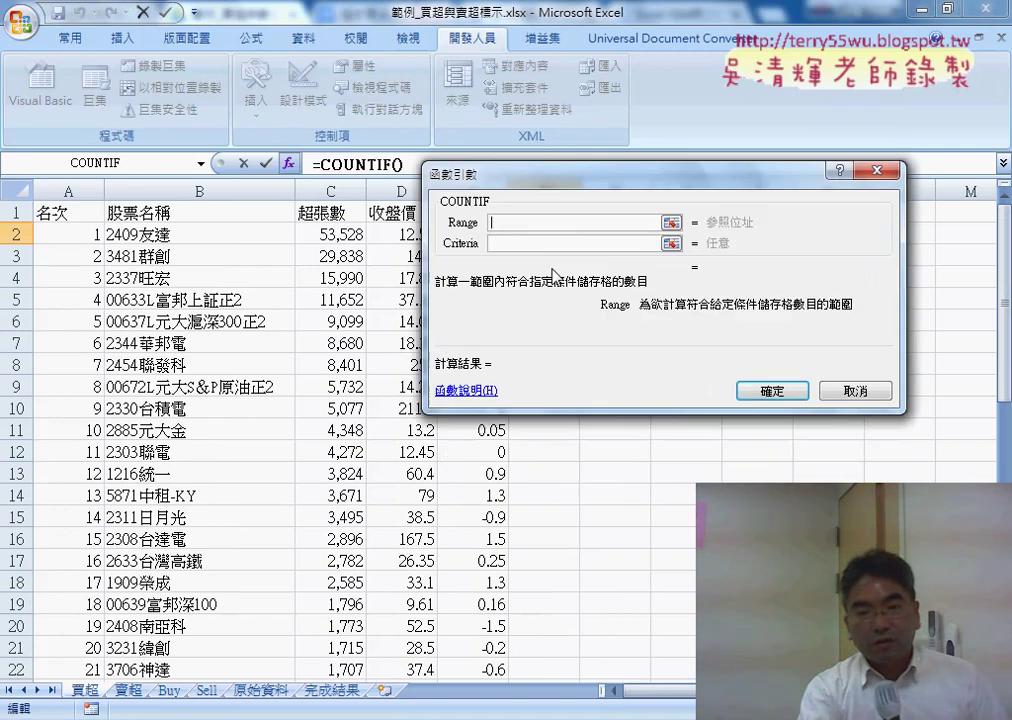
click(168, 690)
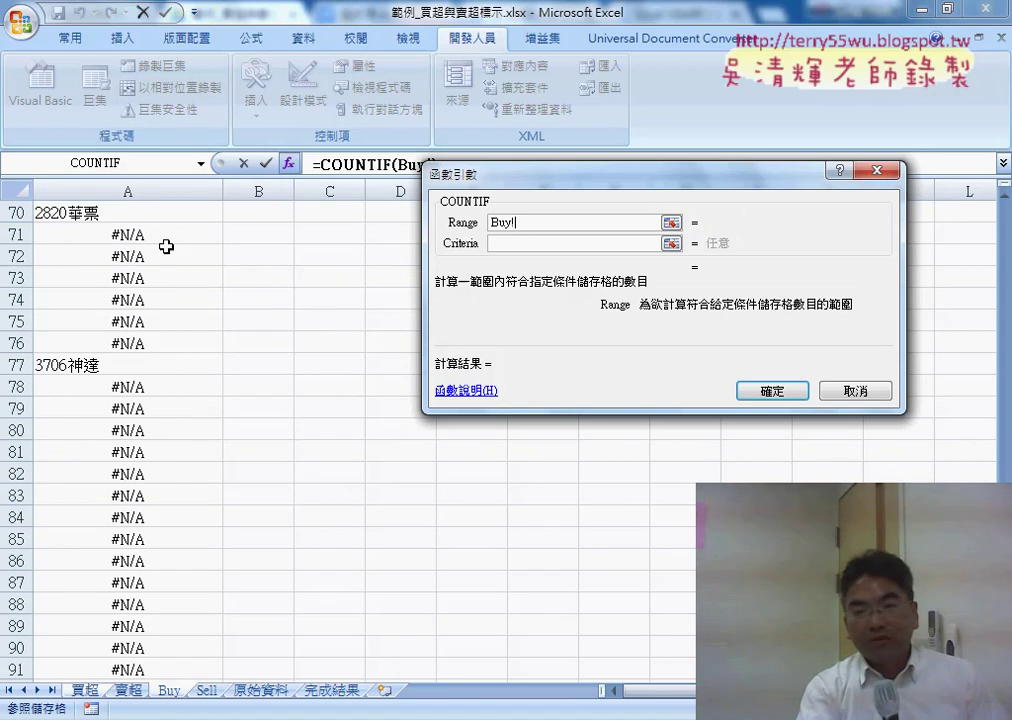
scroll(128, 400, up, 18)
scroll(128, 400, up, 5)
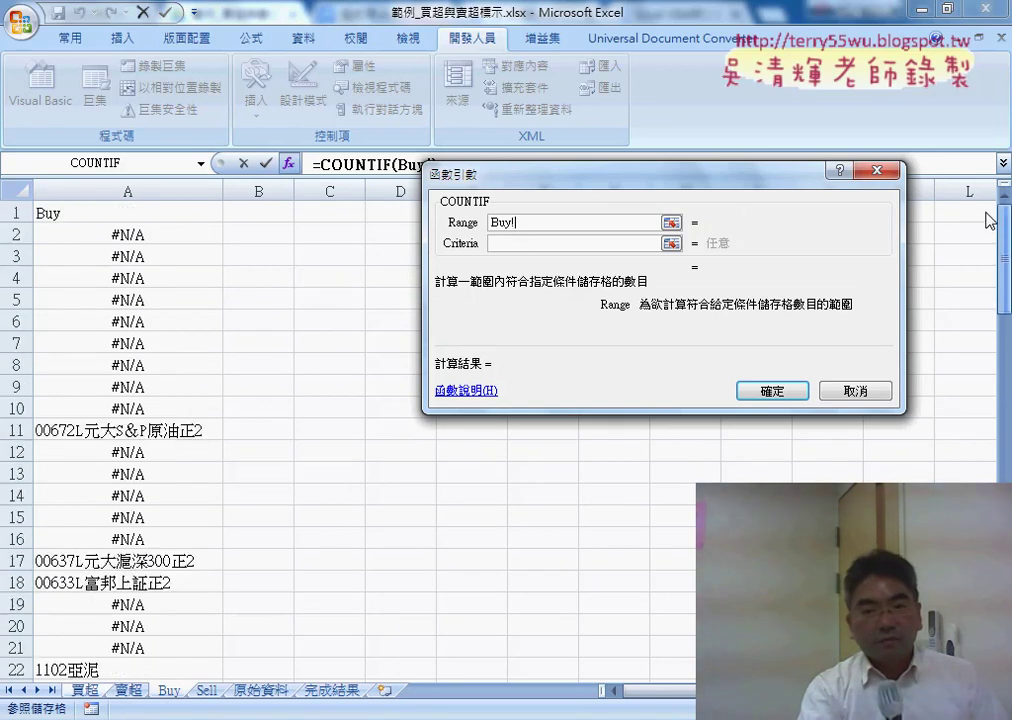
click(138, 237)
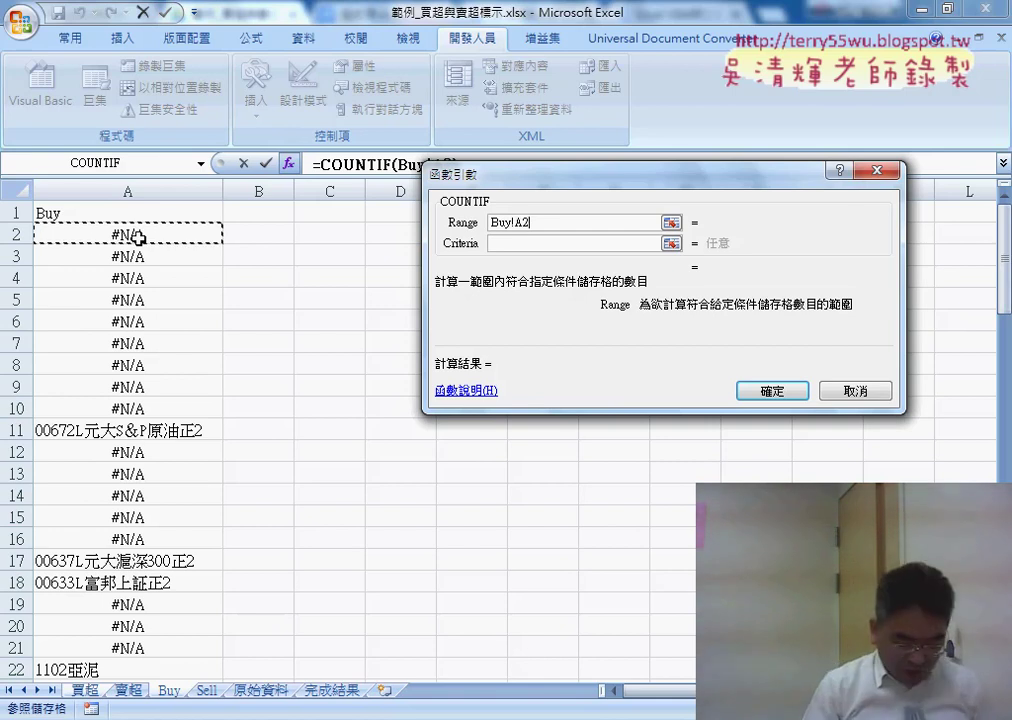
key(ctrl+shift+Down)
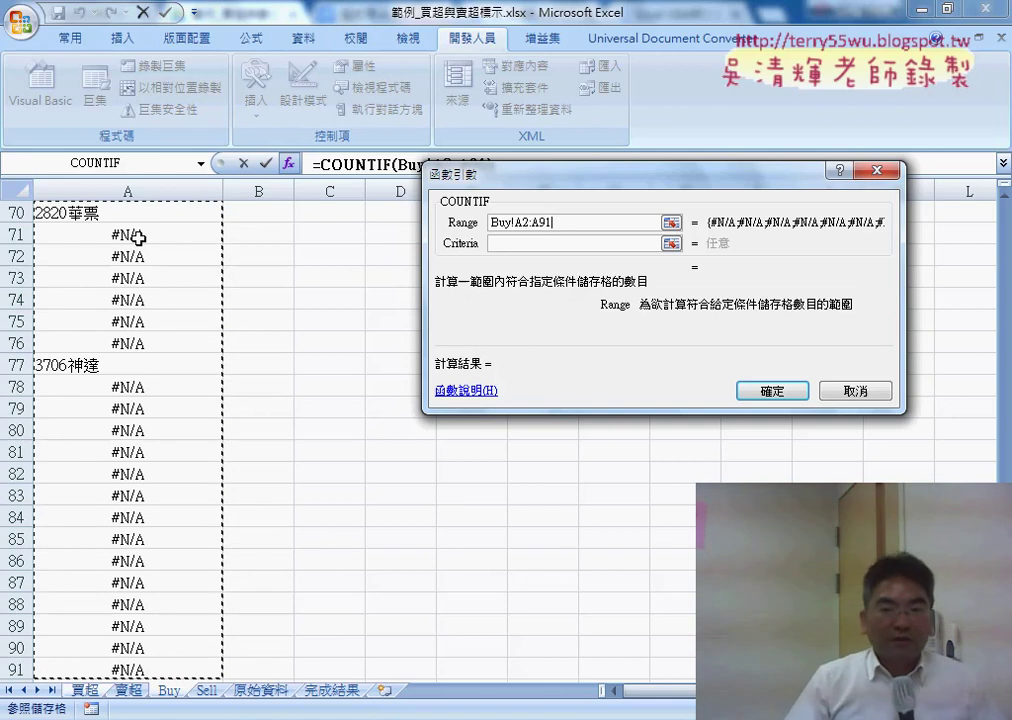
click(512, 244)
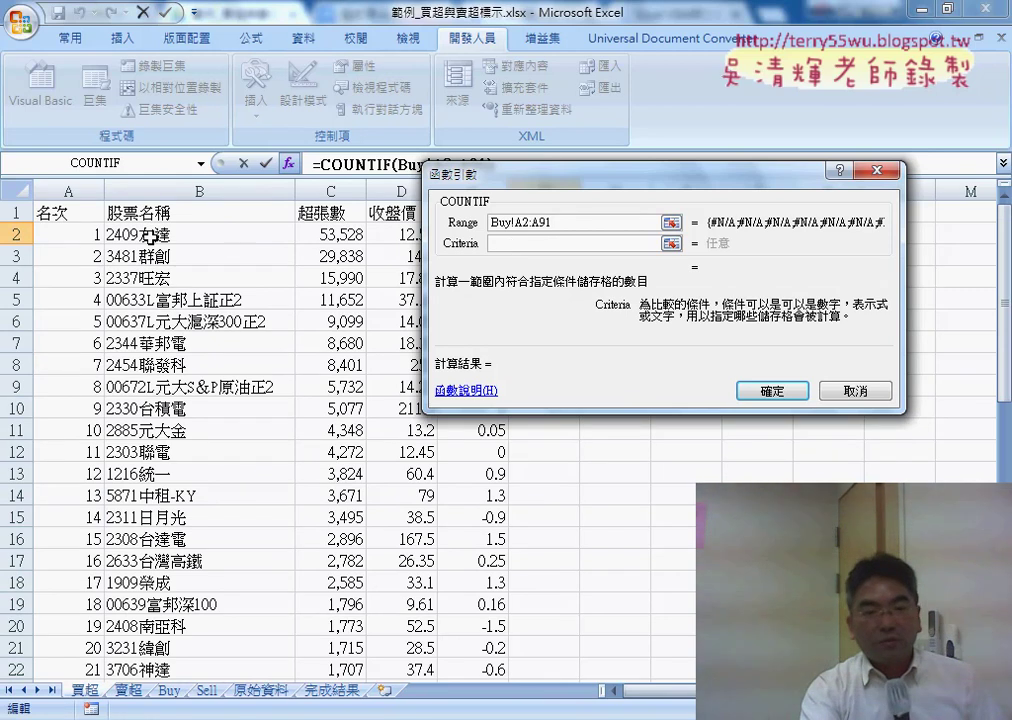
click(148, 237)
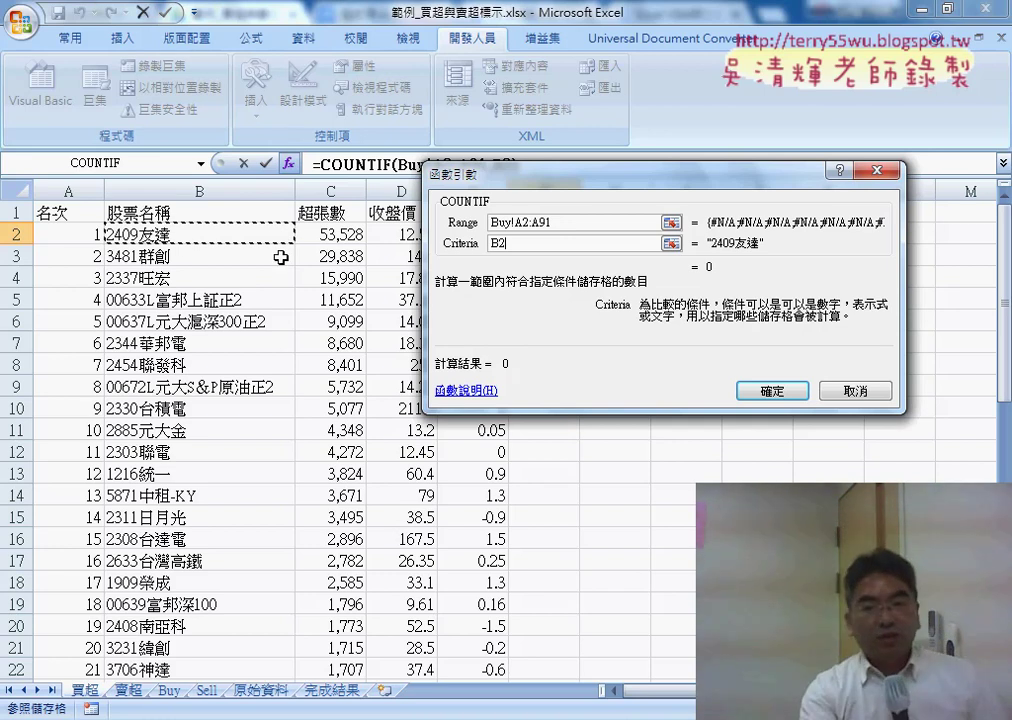
click(772, 390)
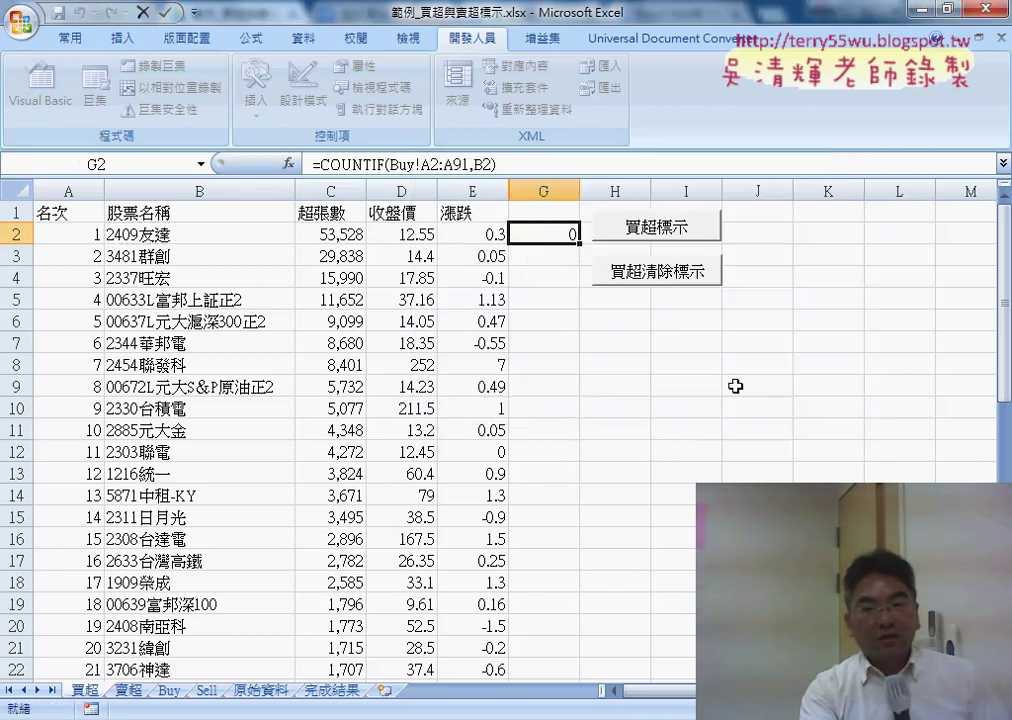
Step: Fill G2's COUNTIF formula down through G22 and compare G5 with G2
double_click(580, 243)
click(566, 302)
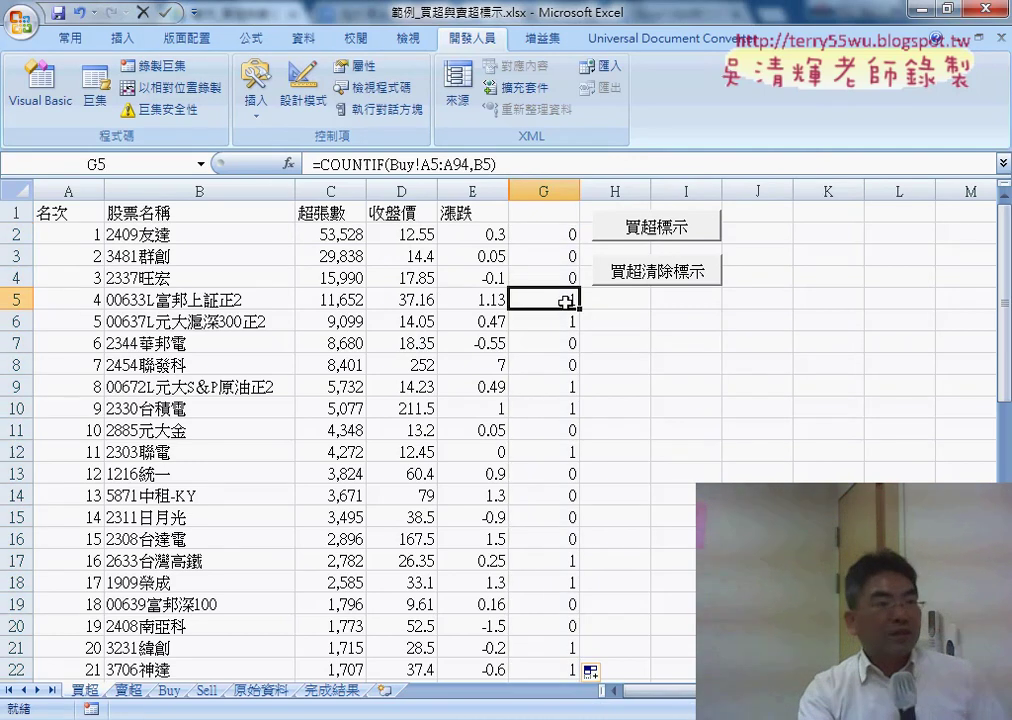
click(553, 235)
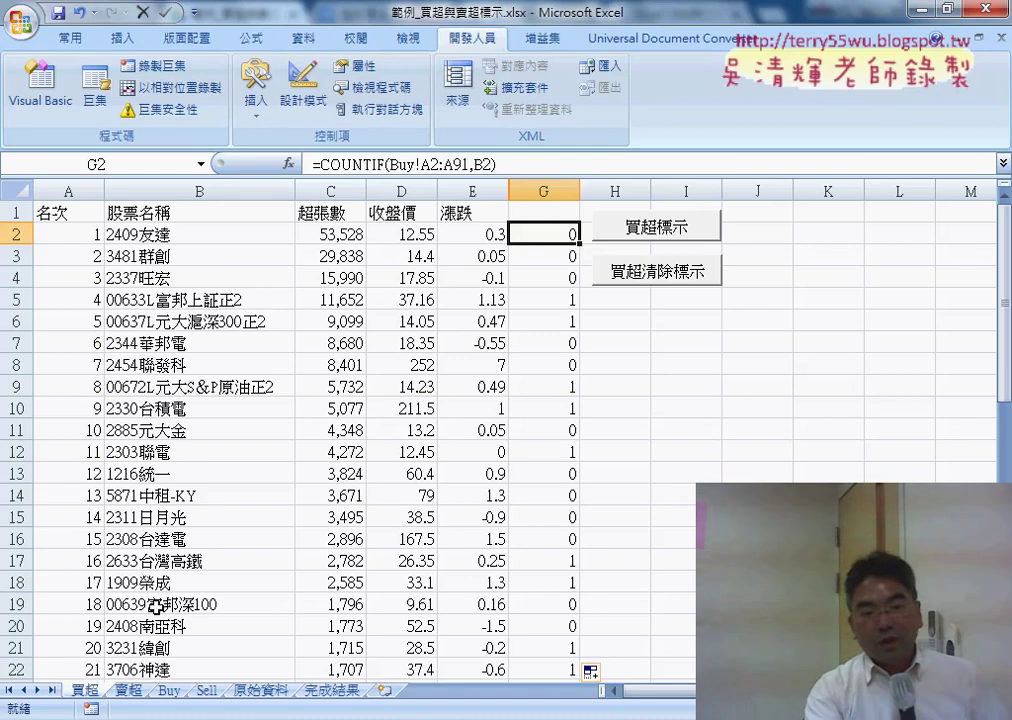
Step: Compare against the Buy sheet list, then select header cell G1 and show the Data tools
click(169, 691)
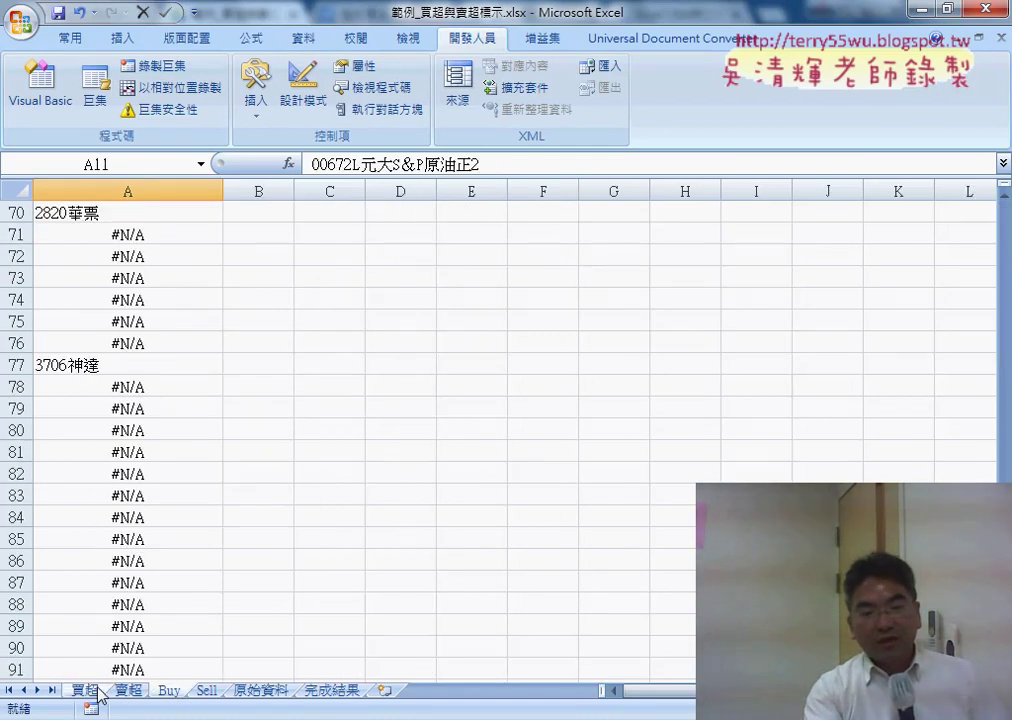
click(85, 691)
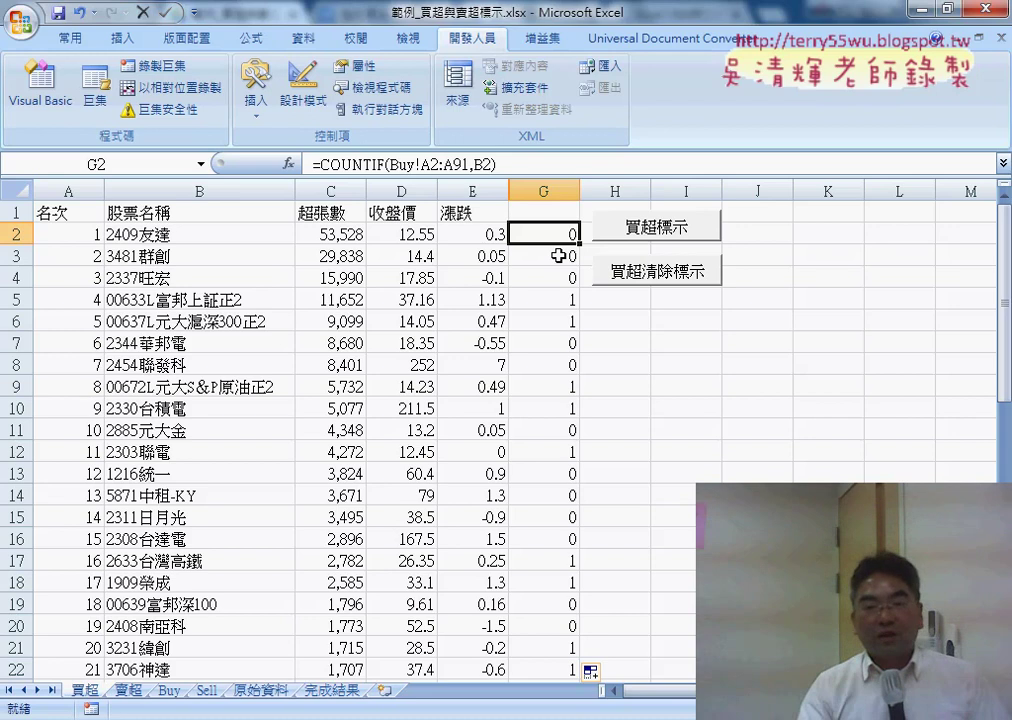
click(553, 211)
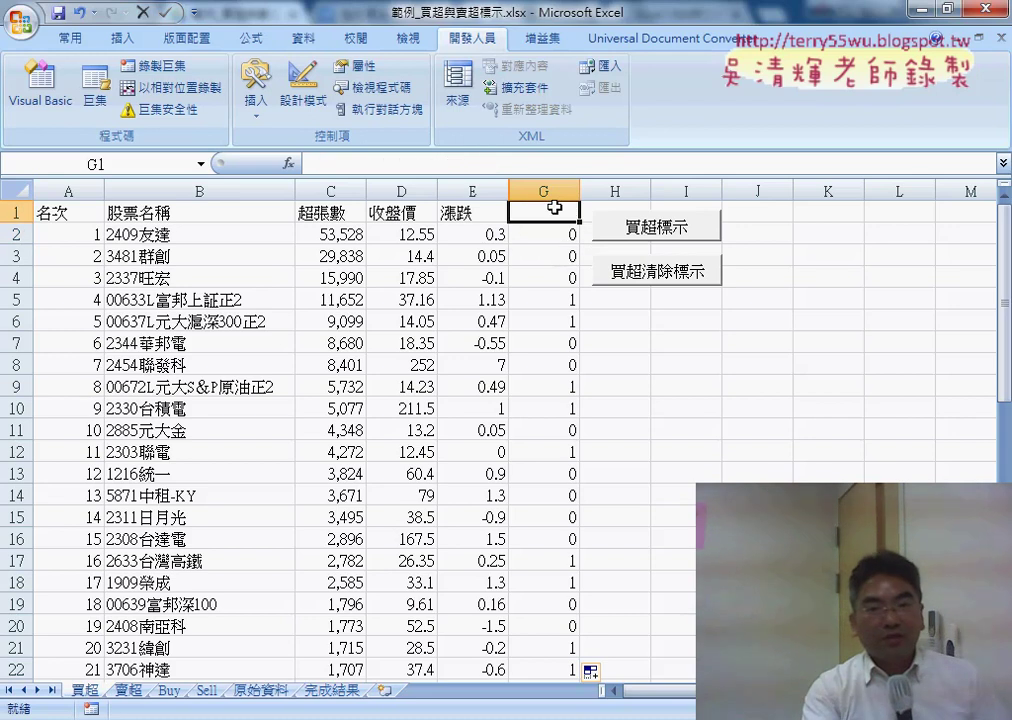
click(304, 40)
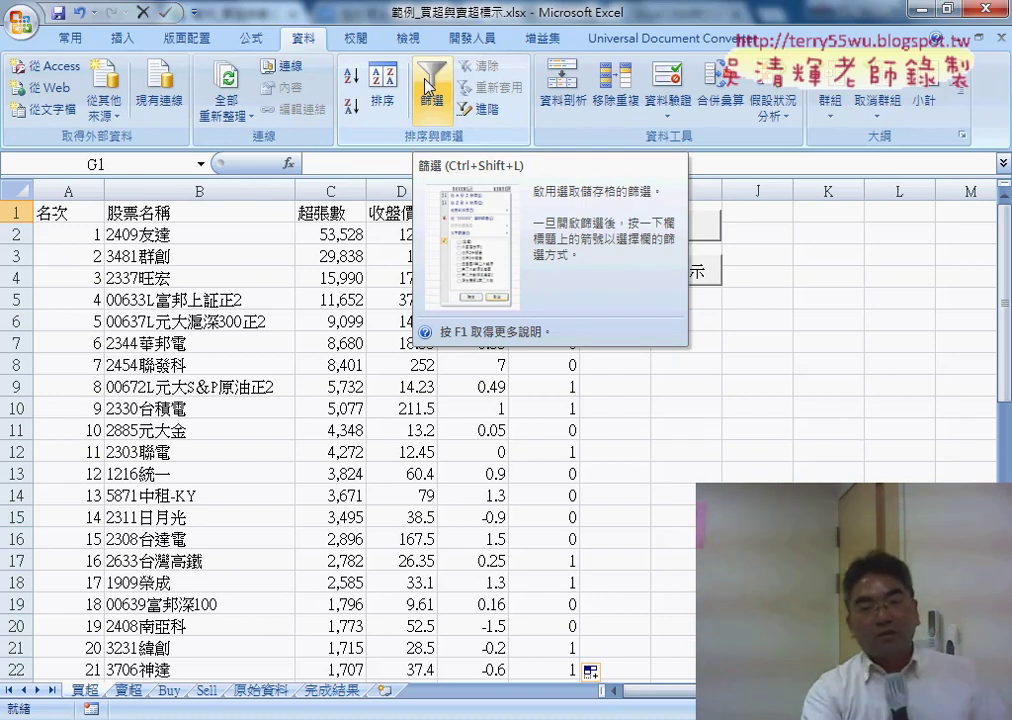
Step: Filter column G to show only rows valued 1, then select the visible rows A5:G32
click(428, 87)
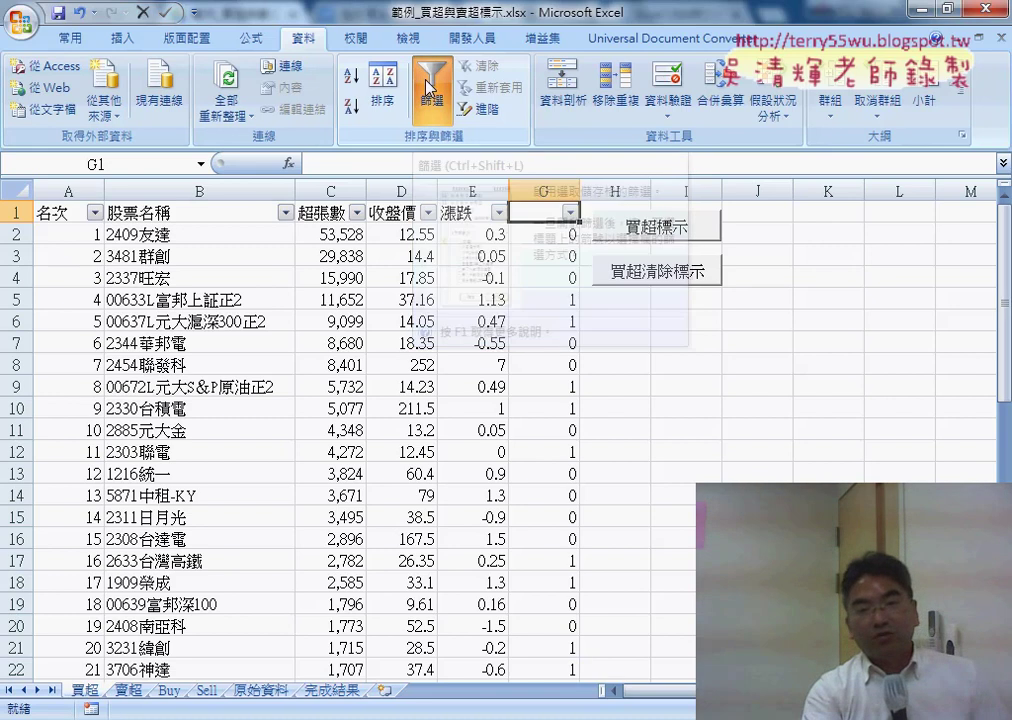
click(569, 212)
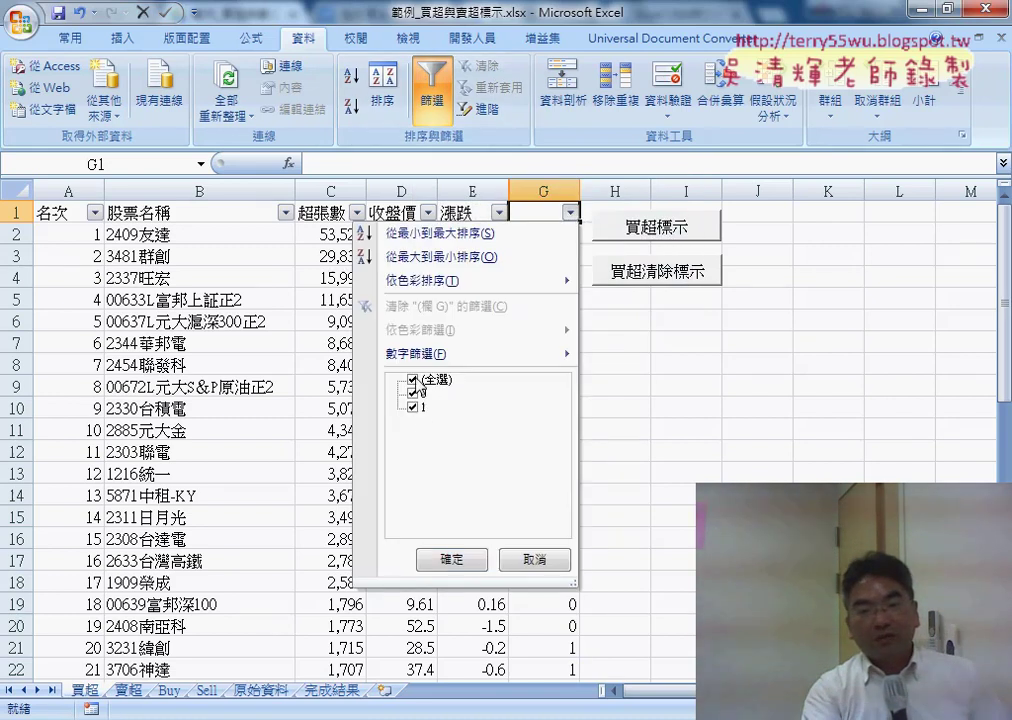
click(412, 380)
click(413, 407)
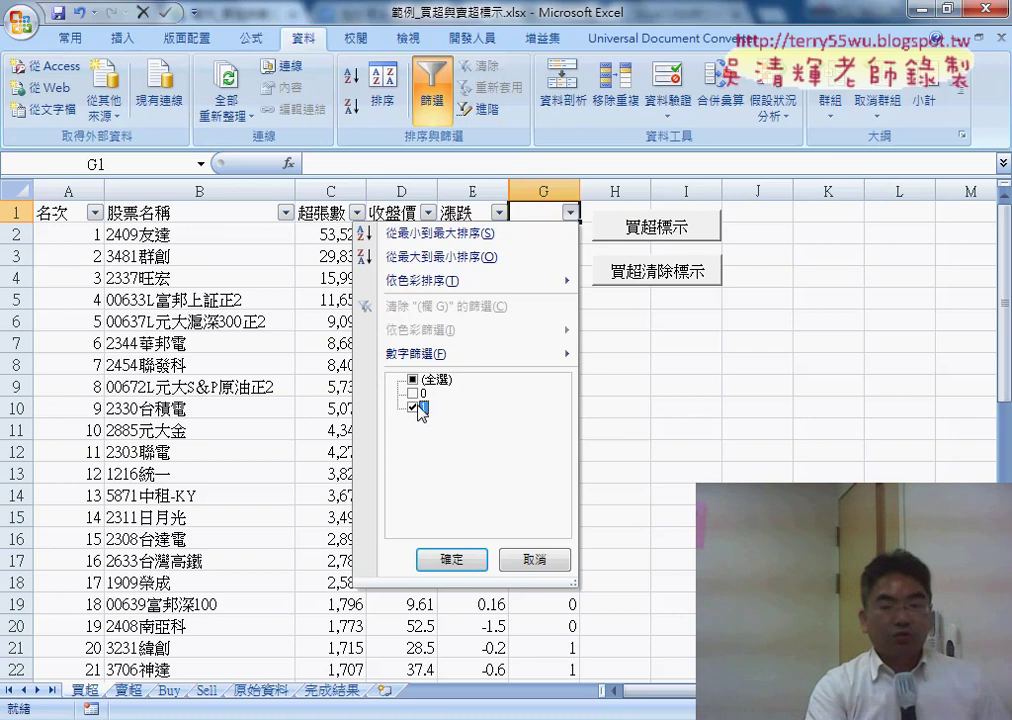
click(460, 558)
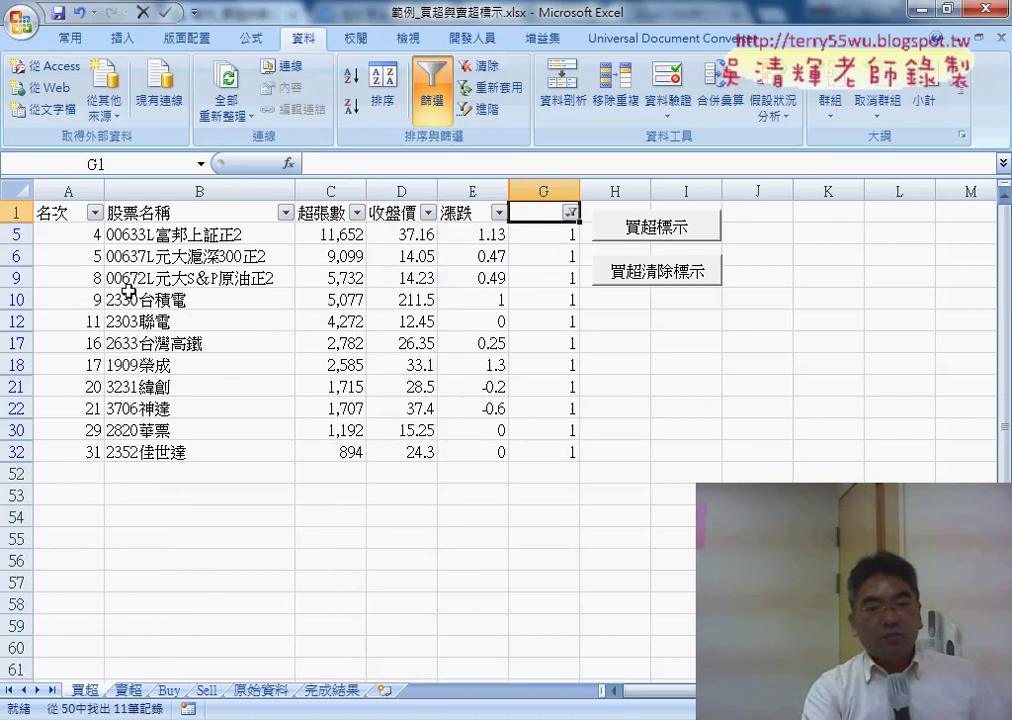
click(53, 234)
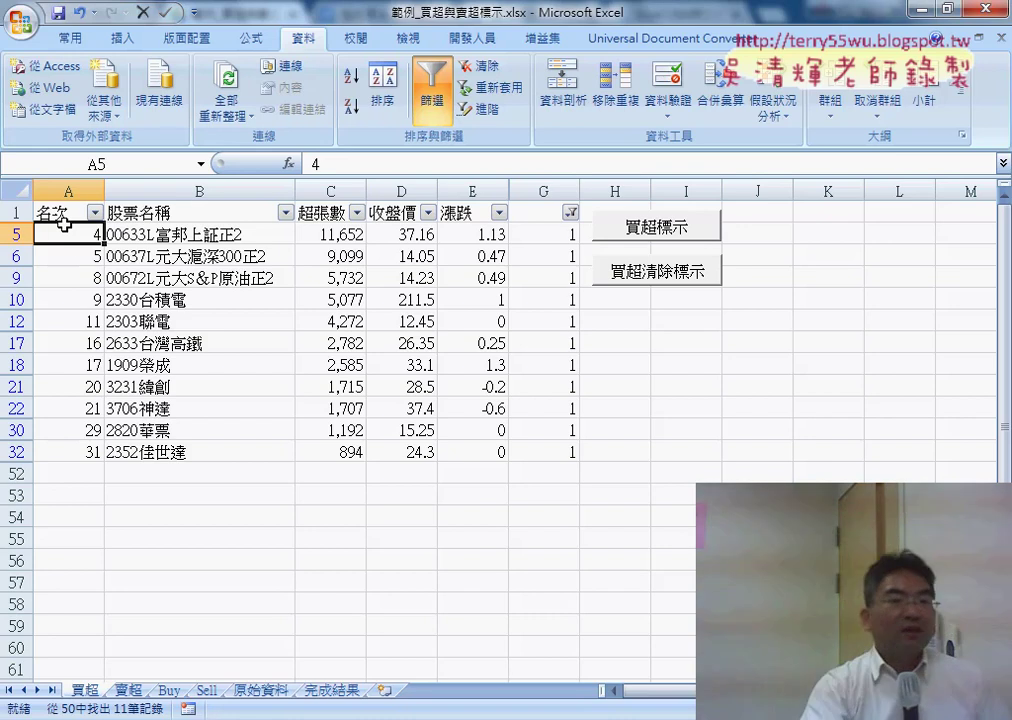
drag(70, 232, 536, 452)
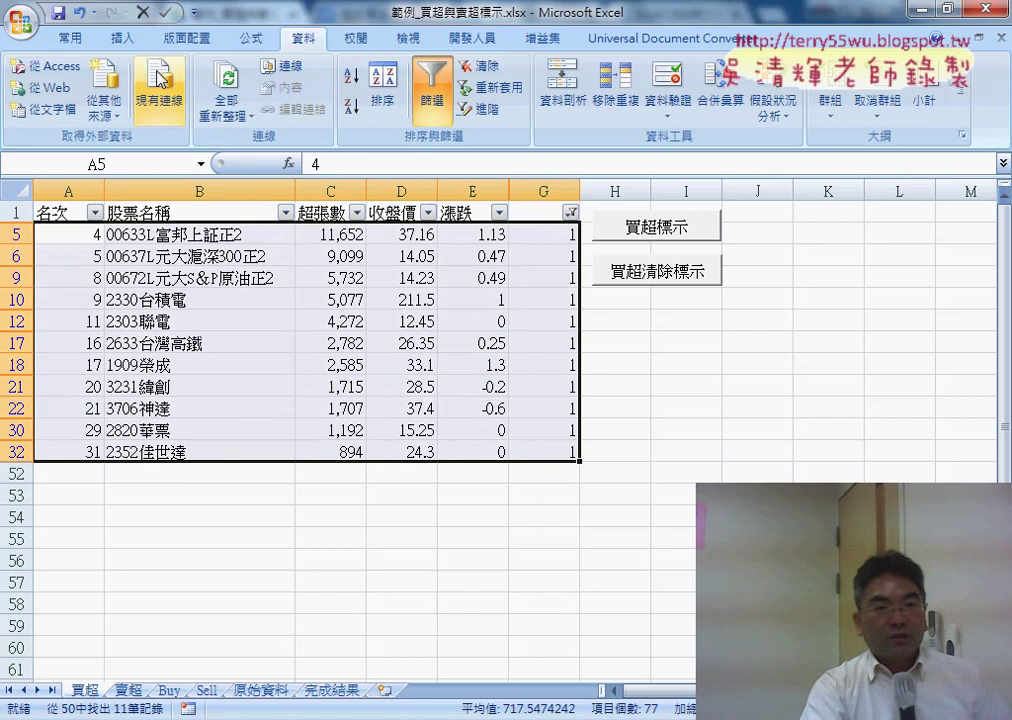
Step: Fill the filtered matching rows A5:G32 with yellow
click(72, 39)
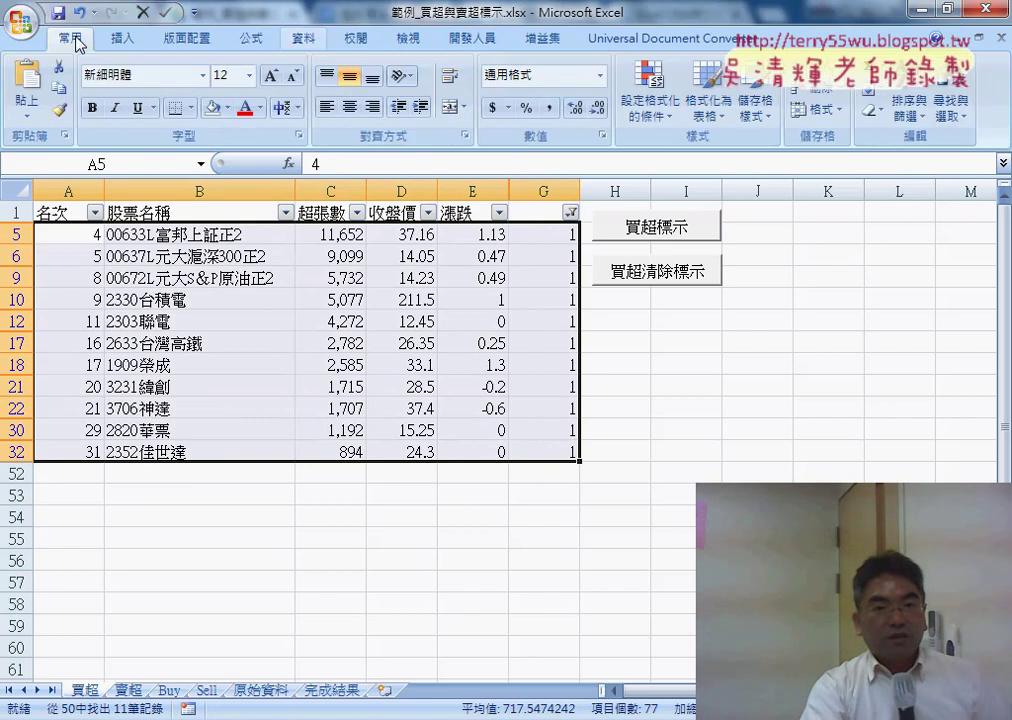
click(226, 111)
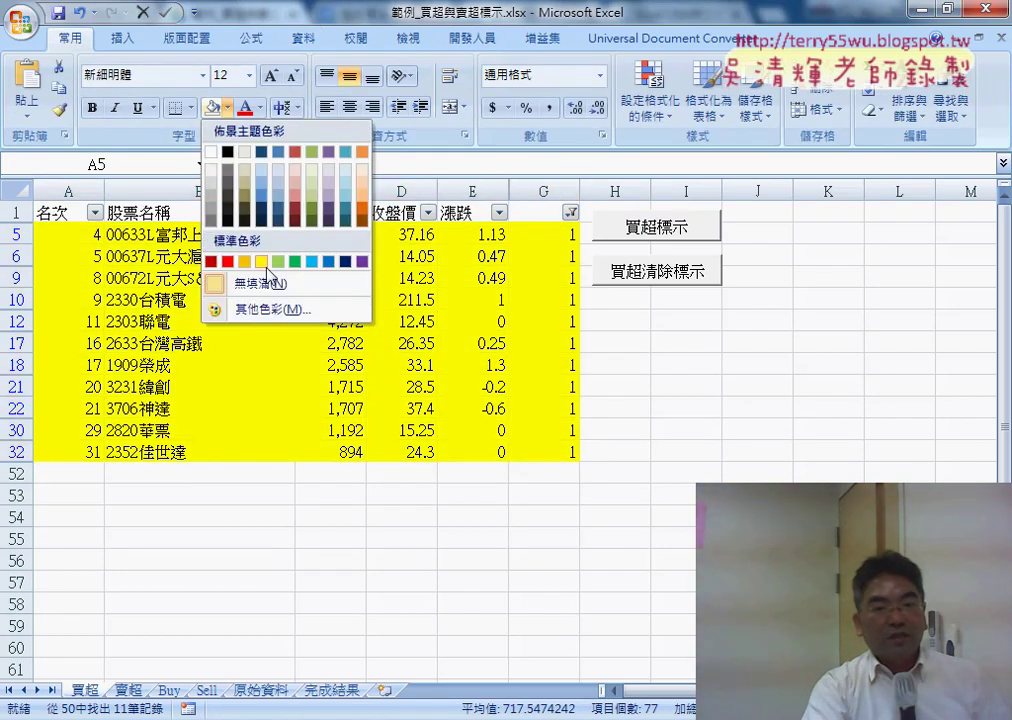
click(261, 262)
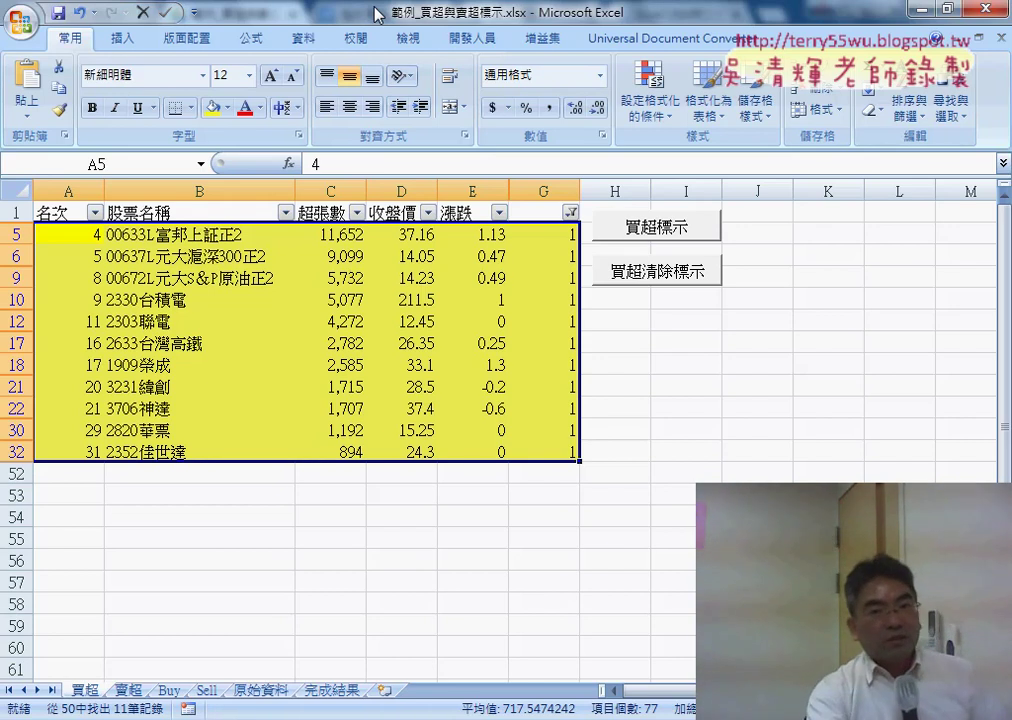
click(305, 43)
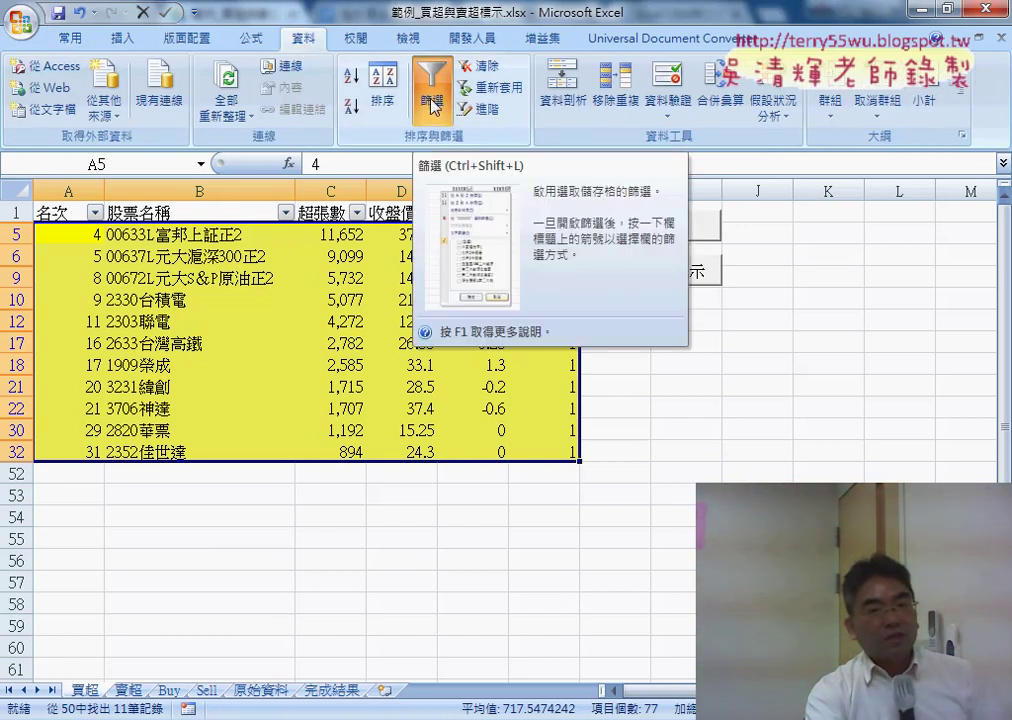
Step: Turn off the filter and clear the 0/1 helper values from column G
click(433, 107)
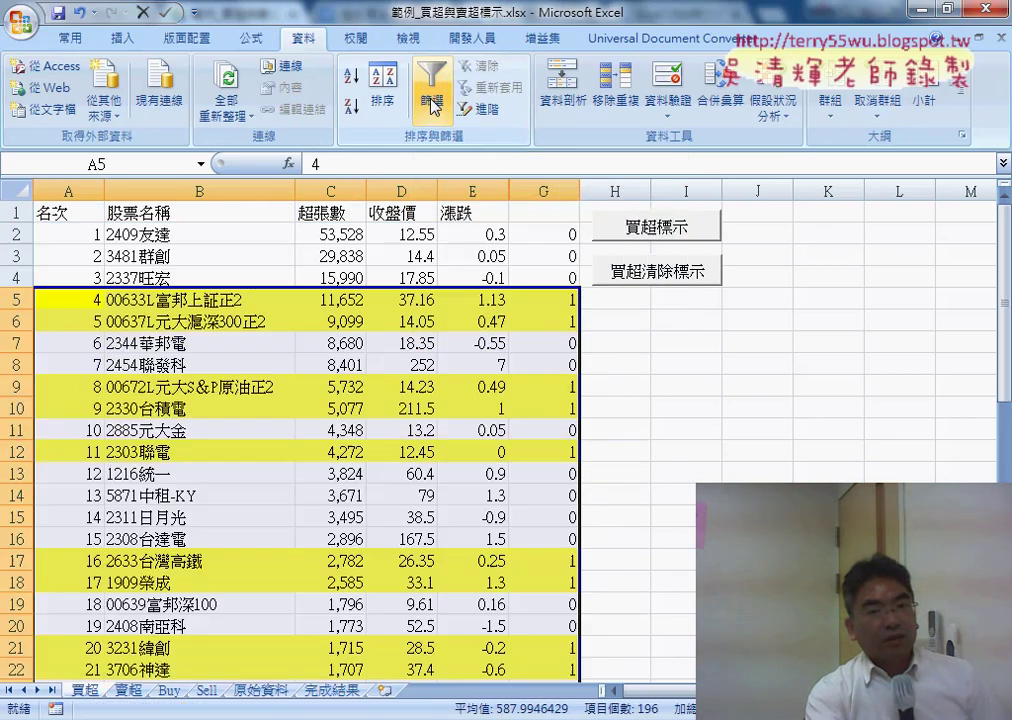
click(200, 240)
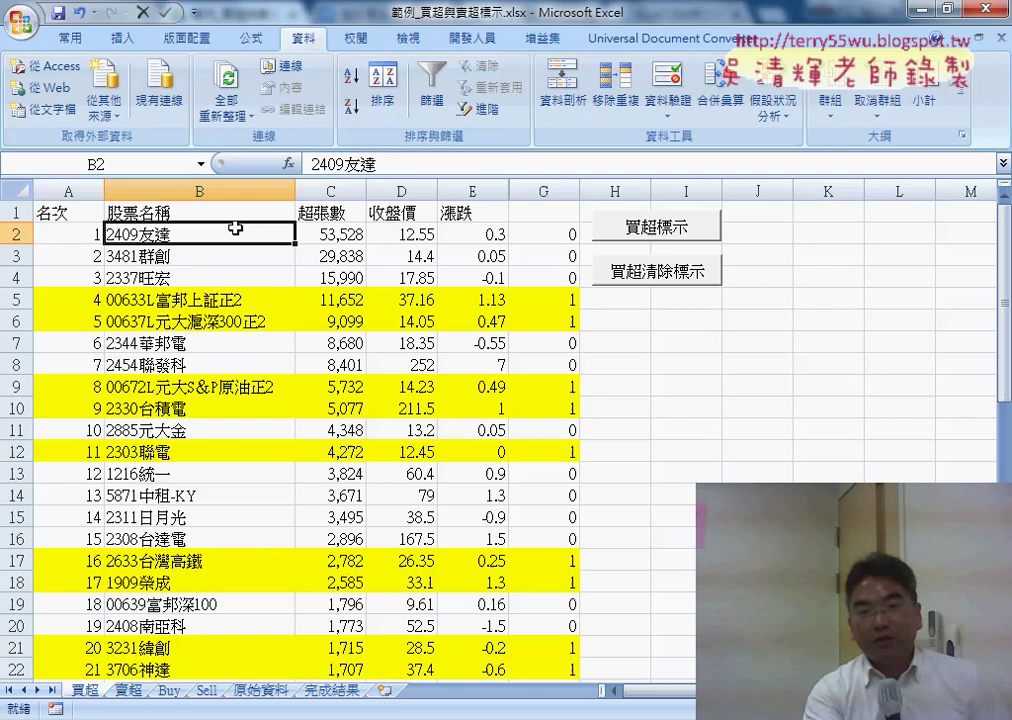
click(543, 190)
right_click(550, 308)
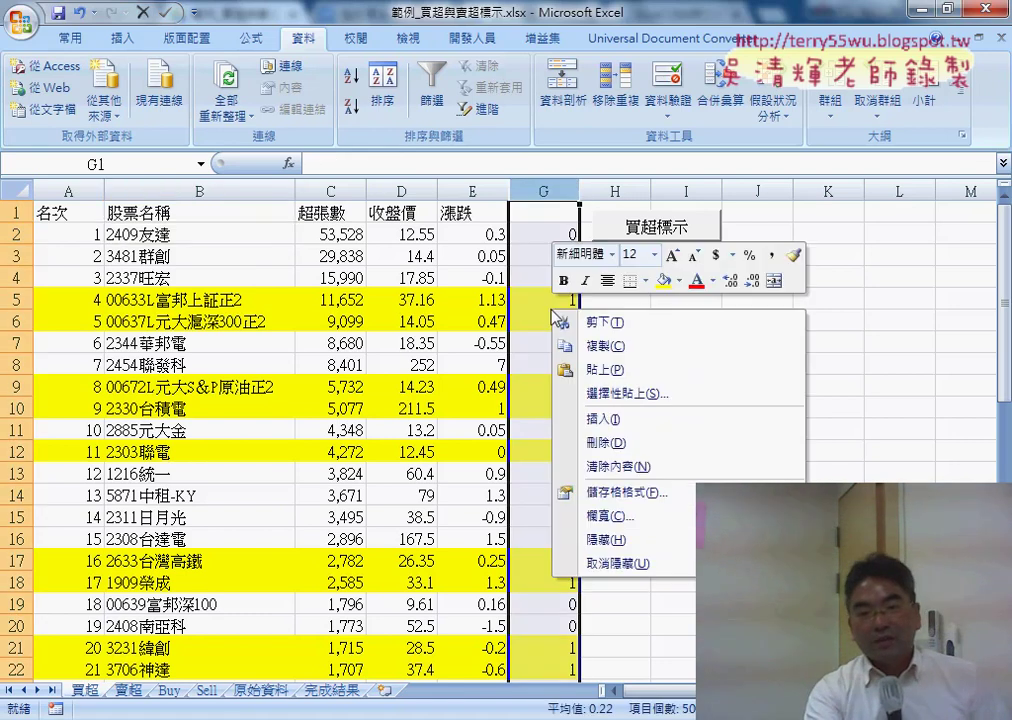
click(670, 444)
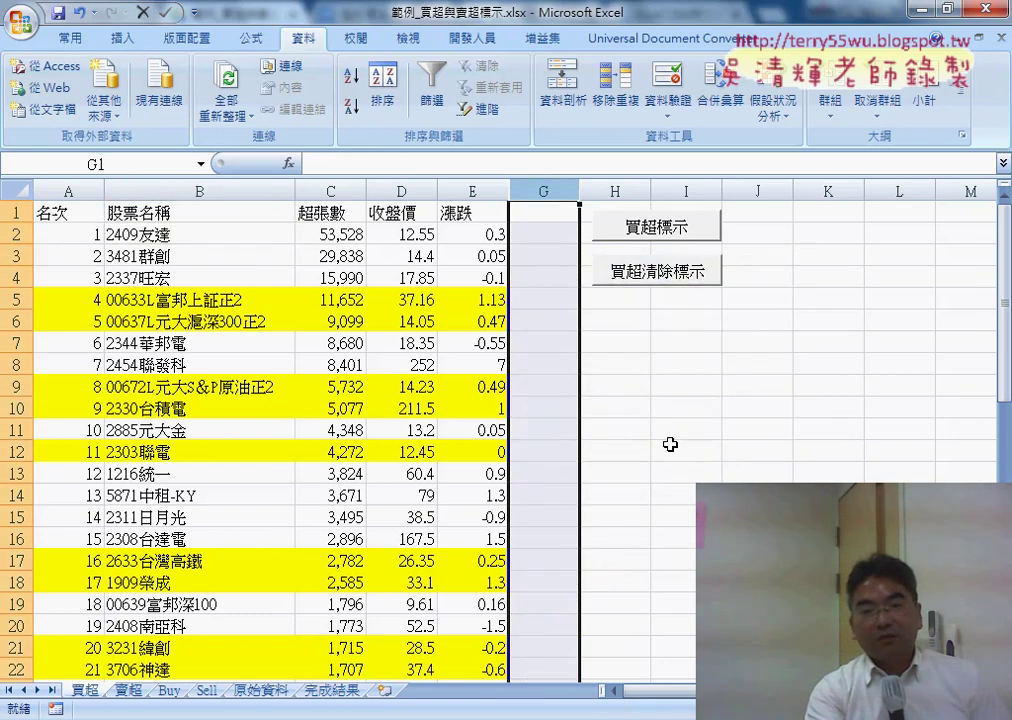
click(670, 444)
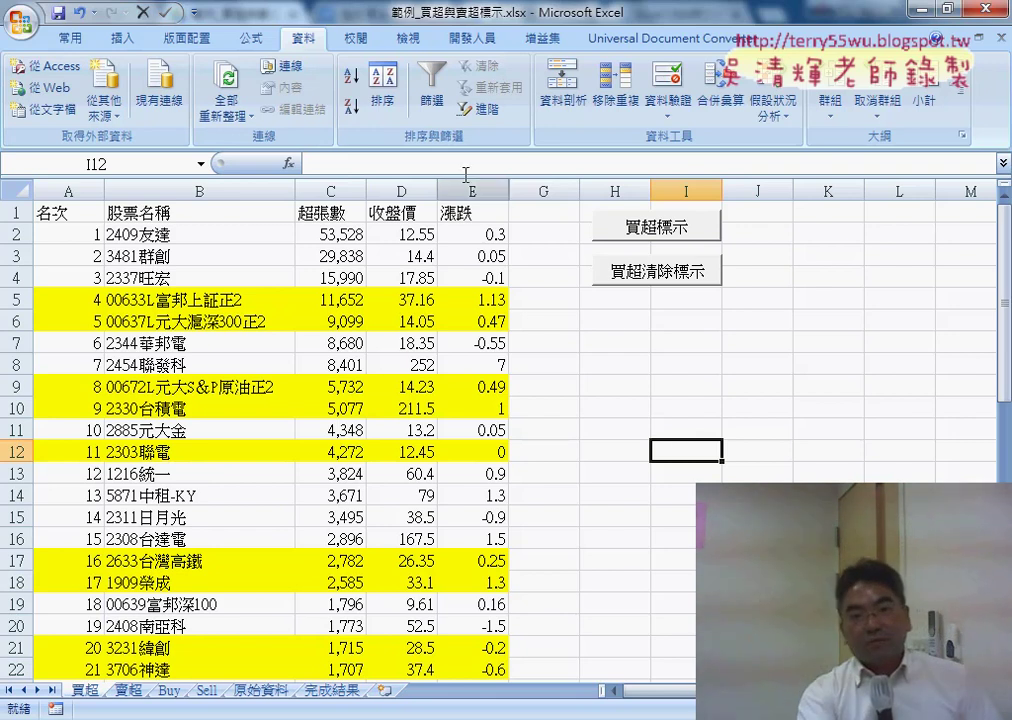
Step: Run the 買超清除標示 macro button to remove all yellow row highlighting
click(665, 273)
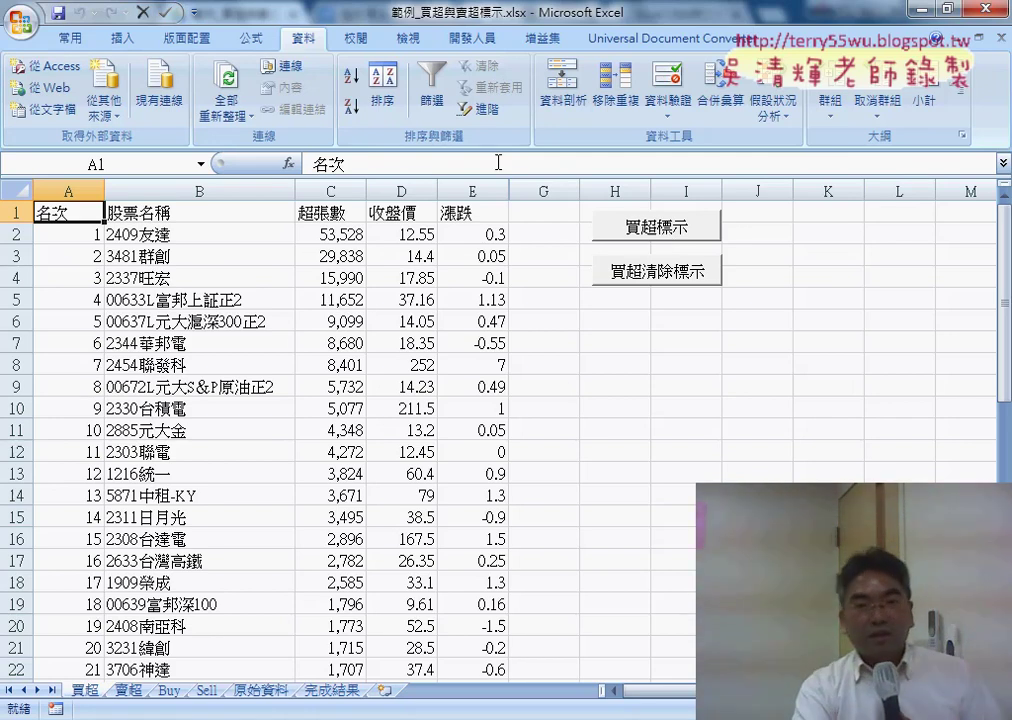
click(493, 45)
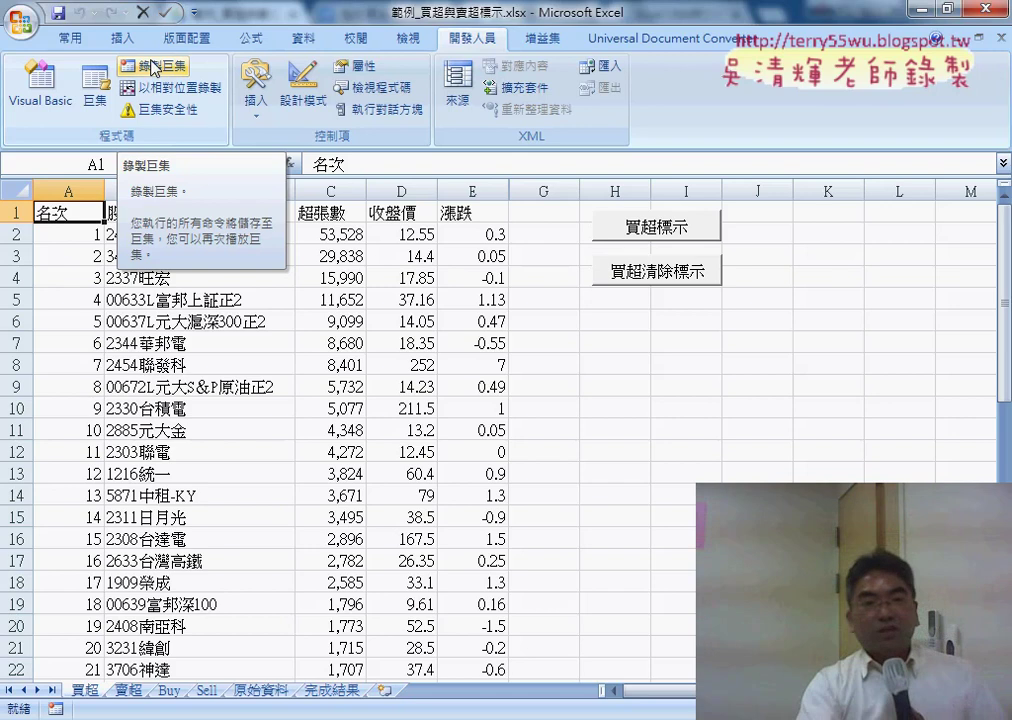
click(256, 90)
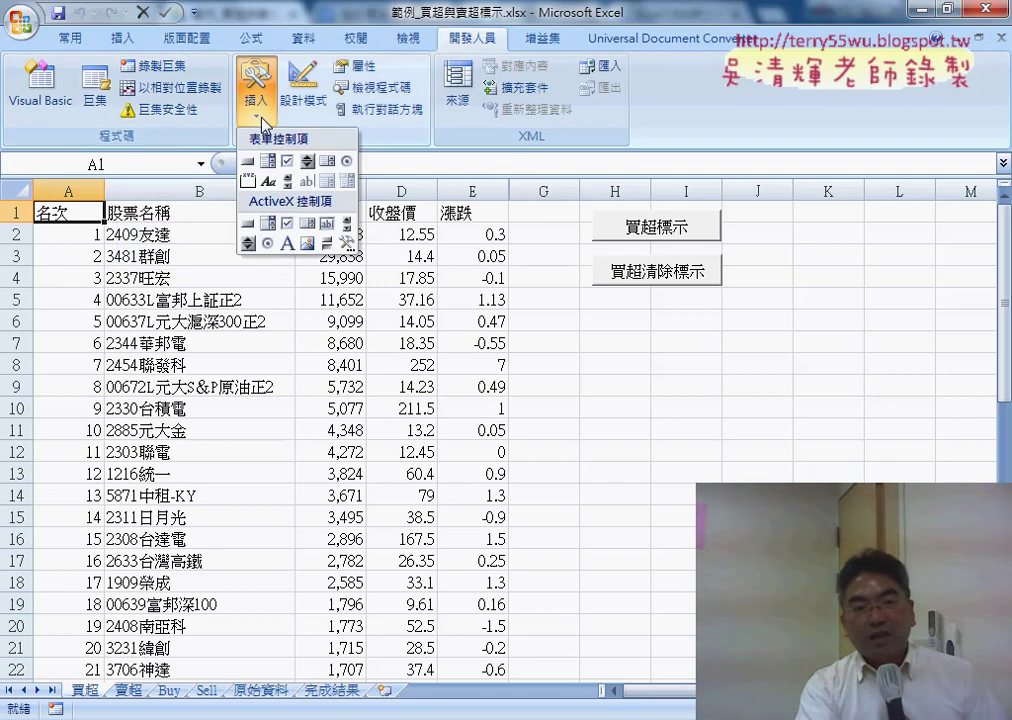
click(660, 320)
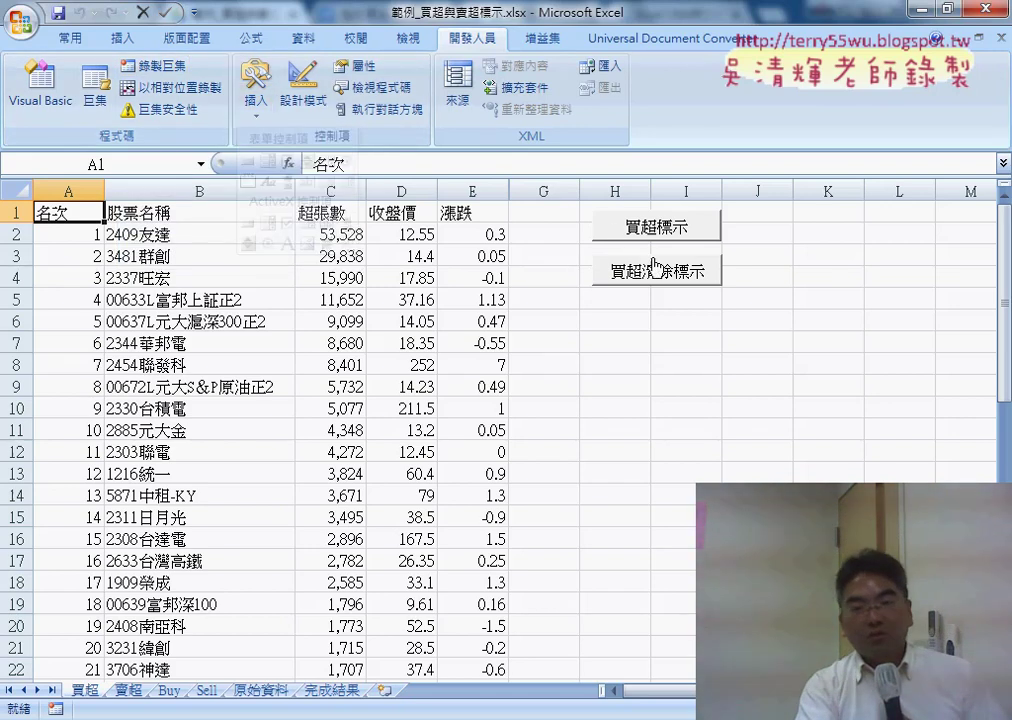
click(655, 230)
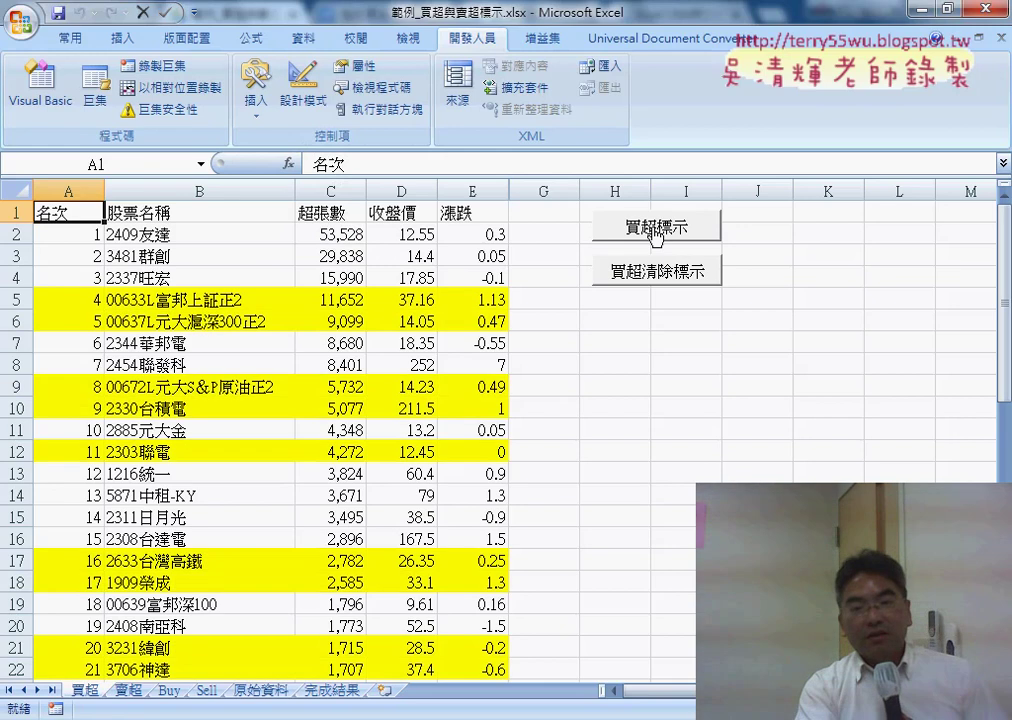
click(660, 274)
click(655, 232)
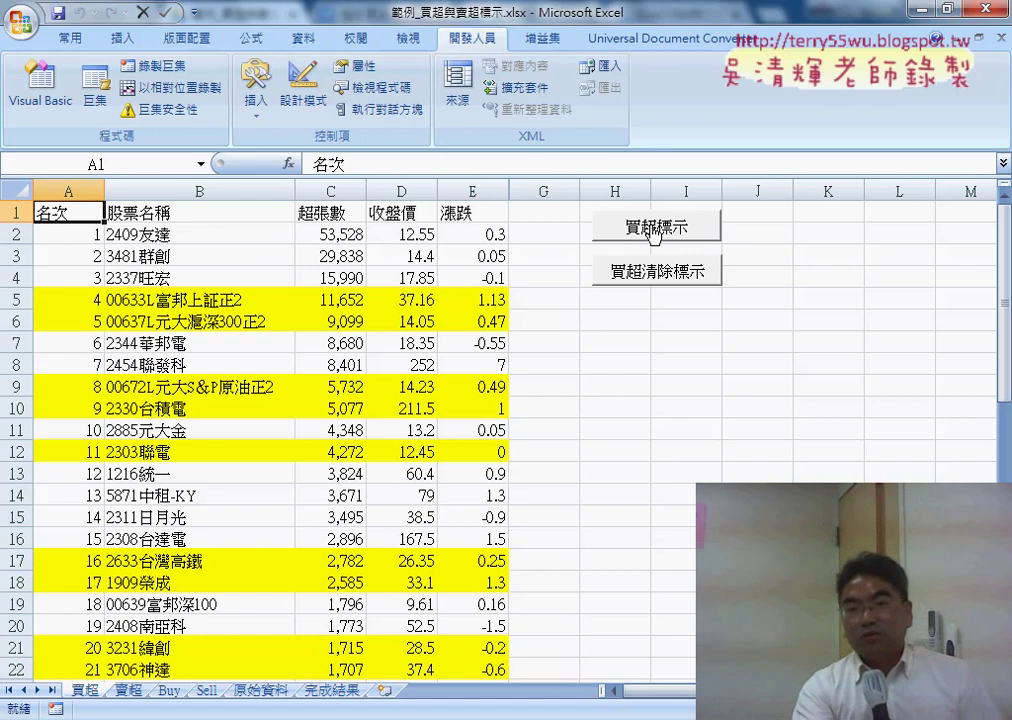
click(669, 269)
click(670, 238)
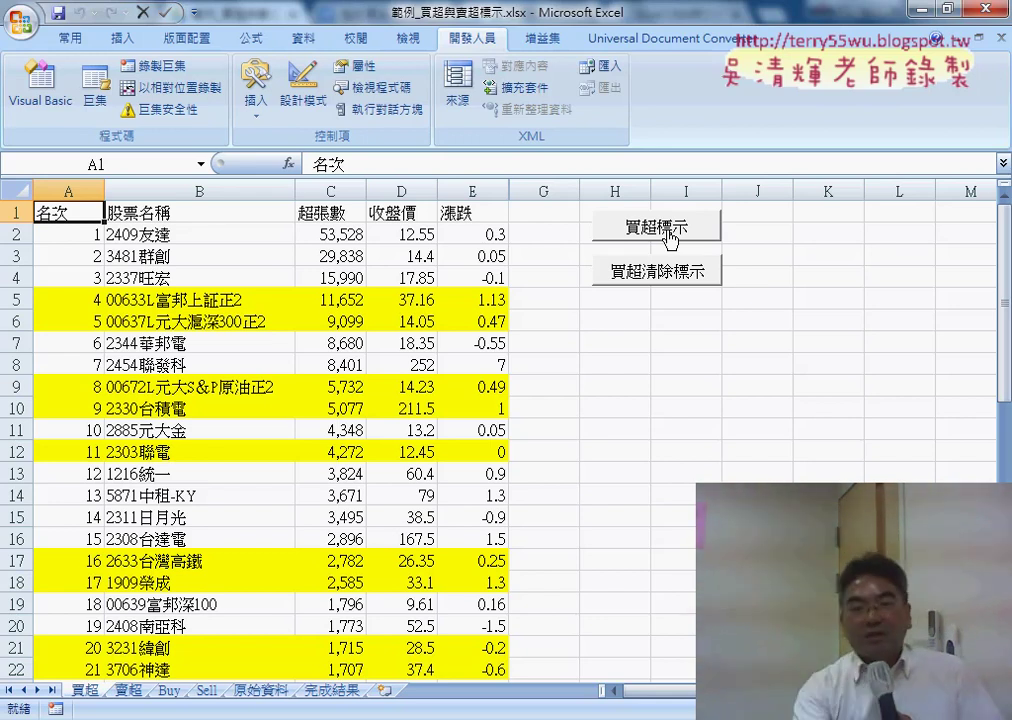
click(650, 275)
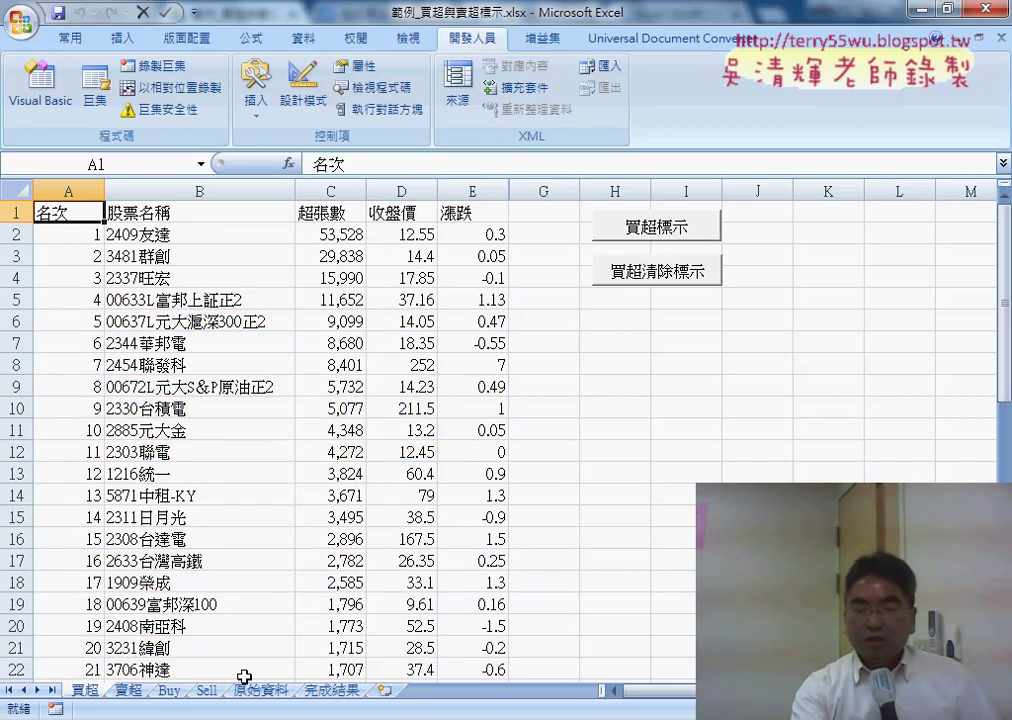
Step: Switch to the 賣超 sheet, briefly glancing back at 買超 on the way
click(128, 691)
click(85, 691)
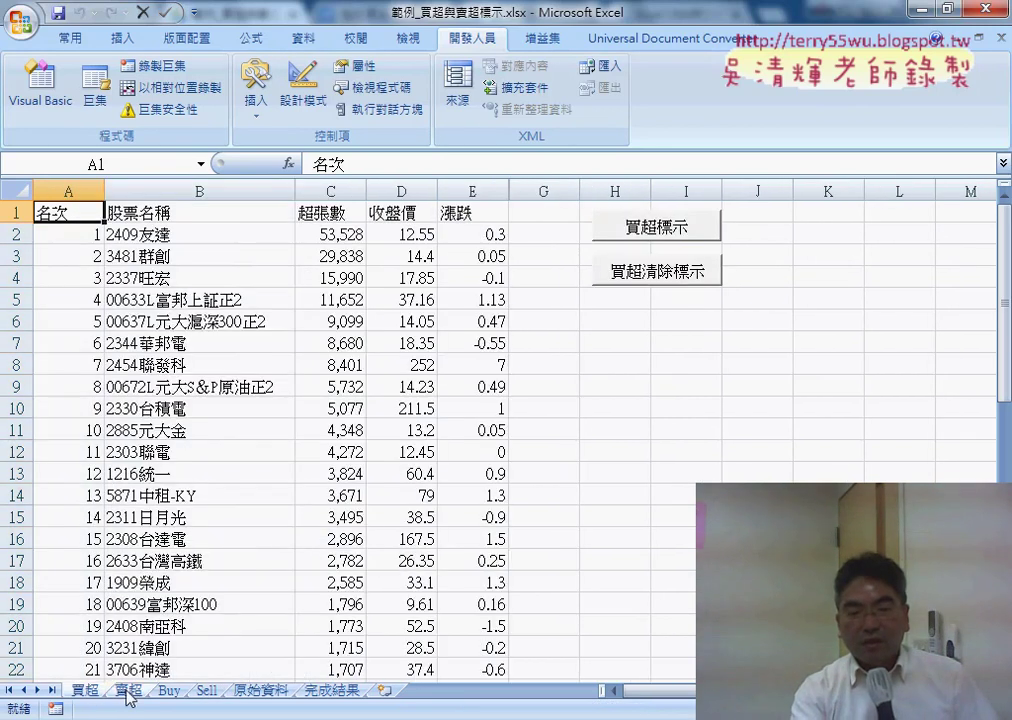
click(128, 691)
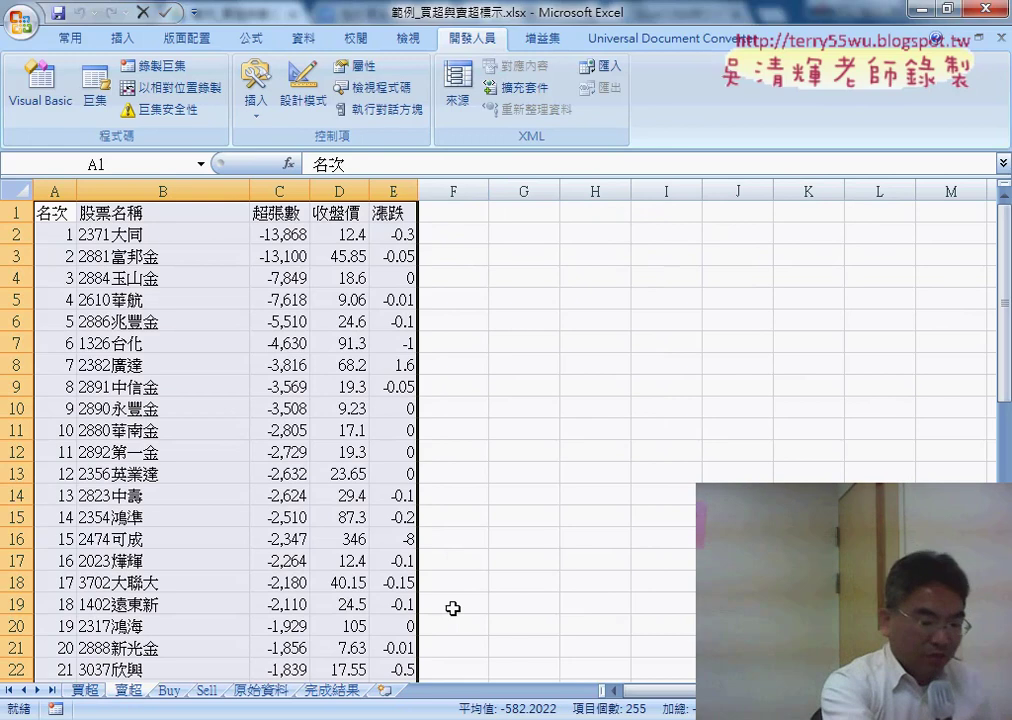